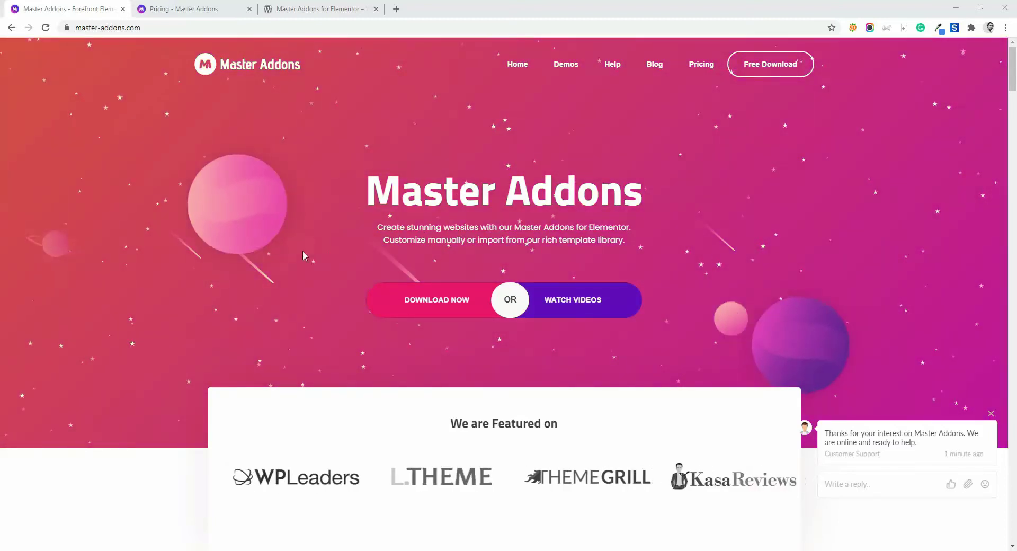
Step: Look through the Master Addons home page, including its list of available widgets
scroll(243, 292, down, 4)
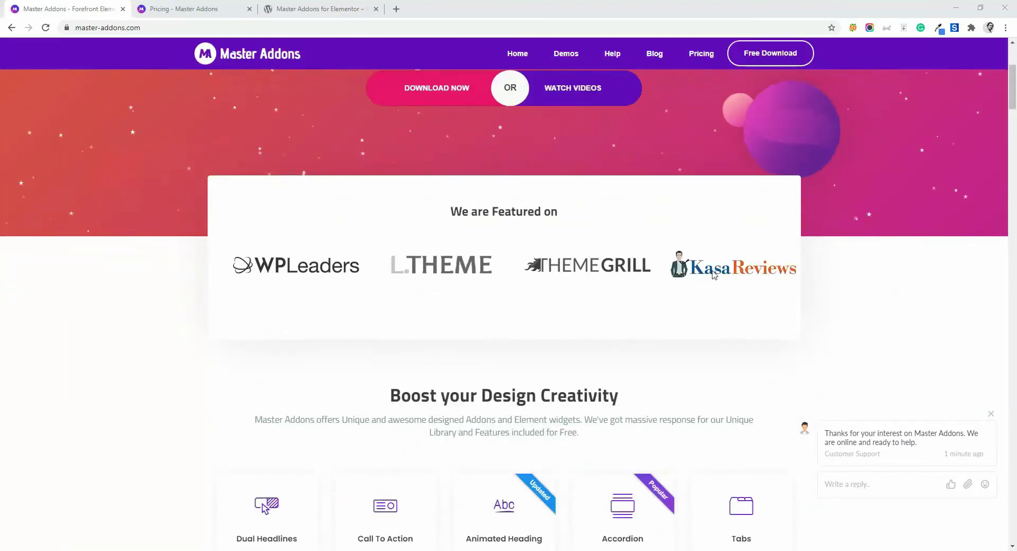
scroll(513, 297, down, 4)
scroll(512, 300, down, 10)
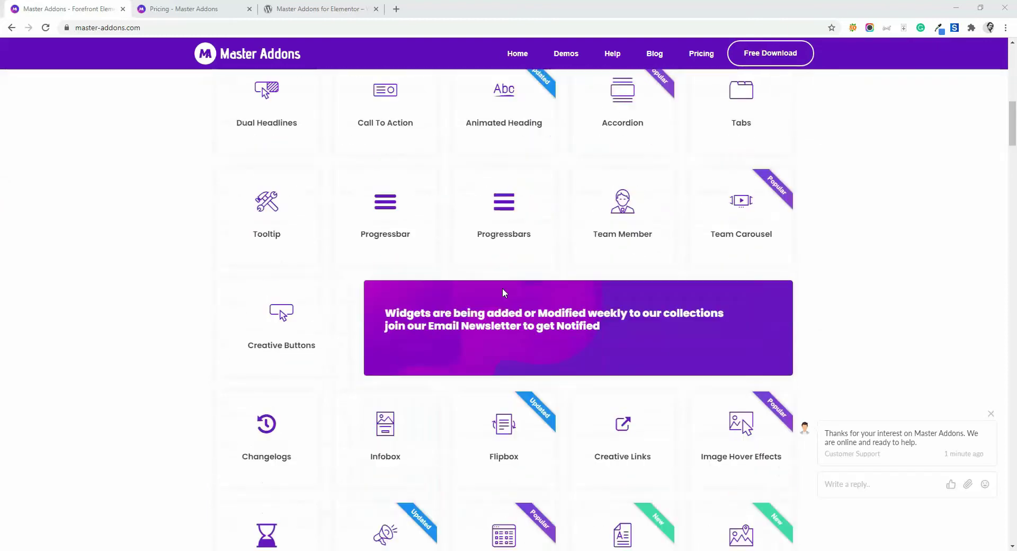
scroll(454, 311, down, 15)
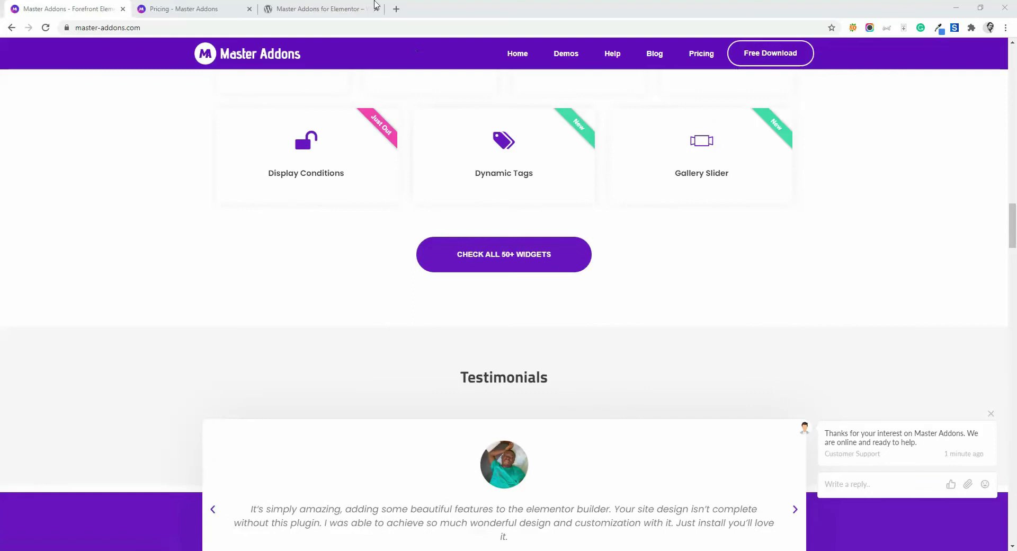
Step: Review the Master Addons for Elementor plugin description on WordPress.org
click(313, 9)
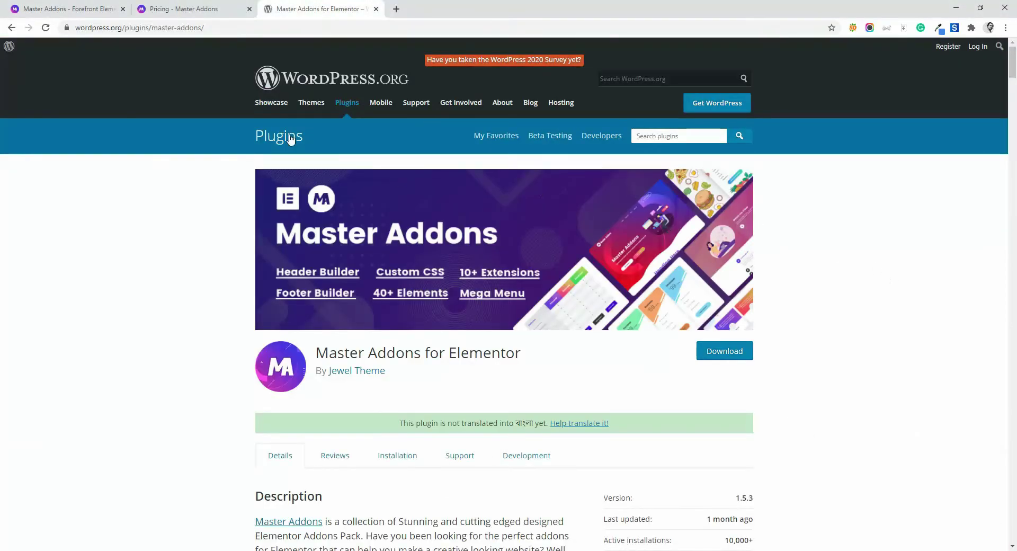
scroll(691, 153, down, 9)
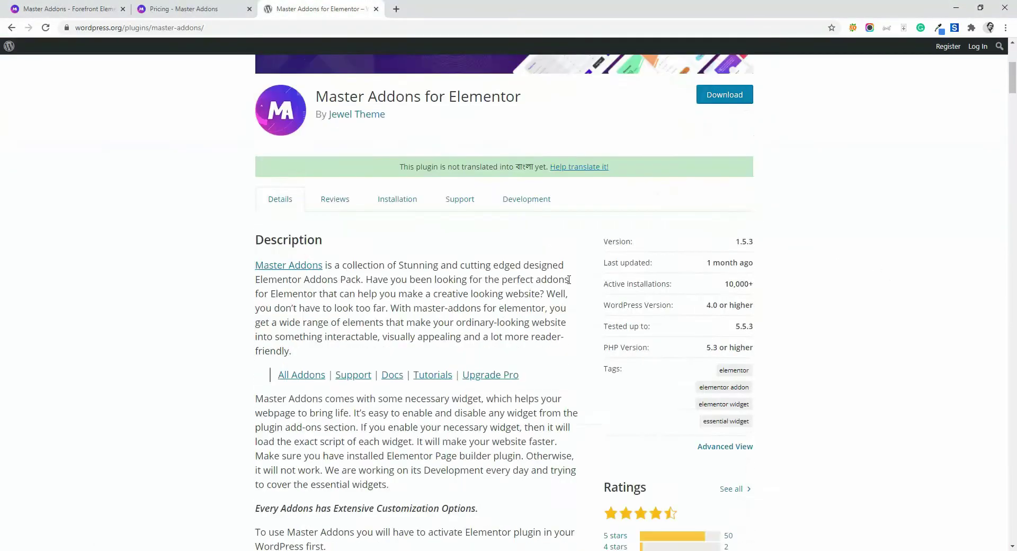
scroll(618, 209, down, 2)
Step: Examine the yearly plans on the Master Addons pricing page and dismiss the support chat message
click(183, 9)
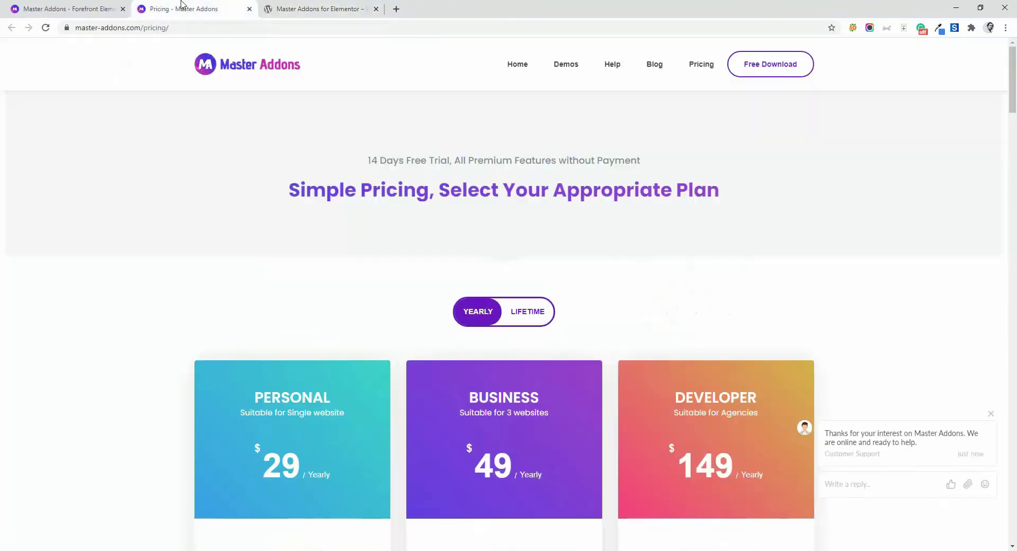
scroll(513, 188, down, 4)
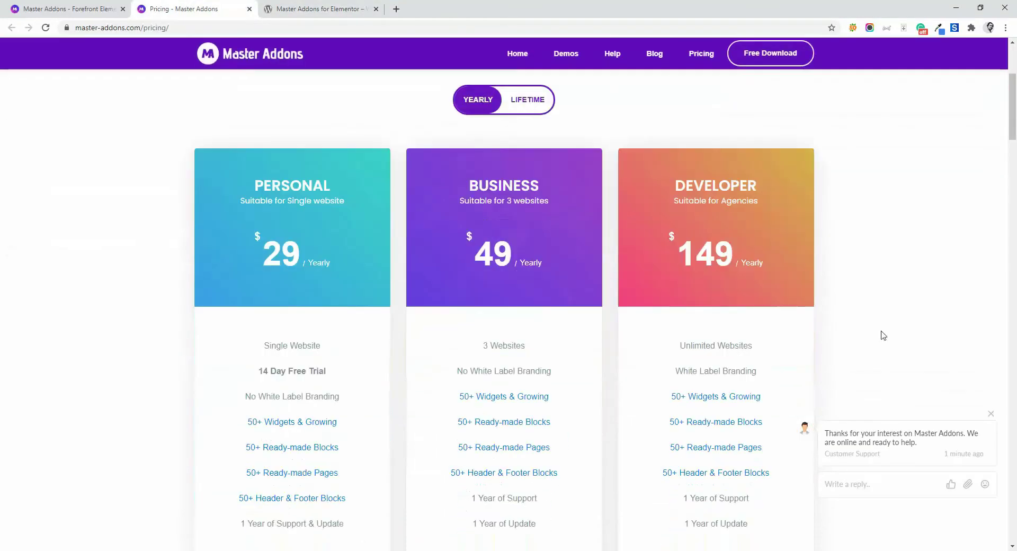
click(991, 415)
scroll(511, 238, down, 2)
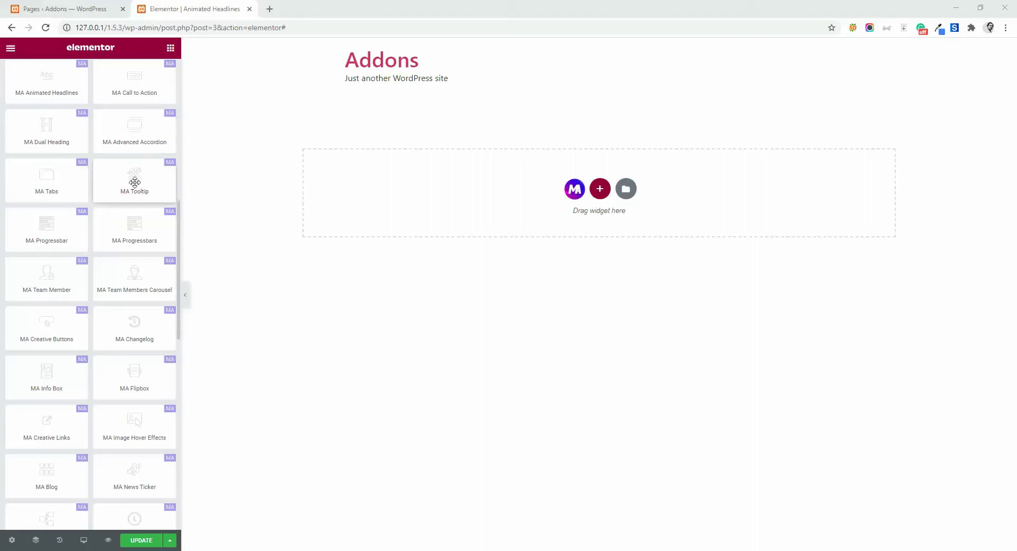
Step: Add an MA Tooltip widget to the empty page section and set its icon to Mailchimp from the icon library
drag(134, 183, 502, 205)
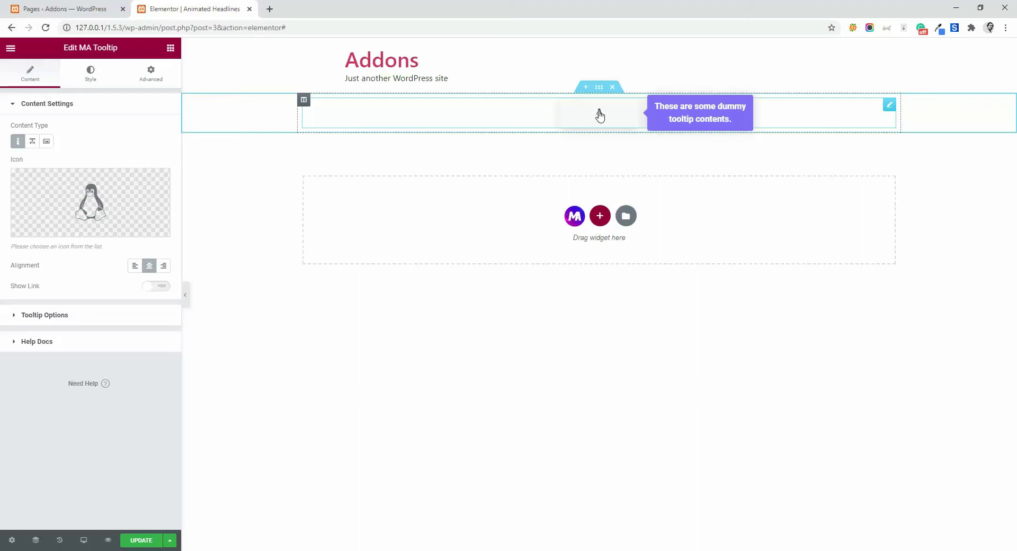
mouse_move(125, 196)
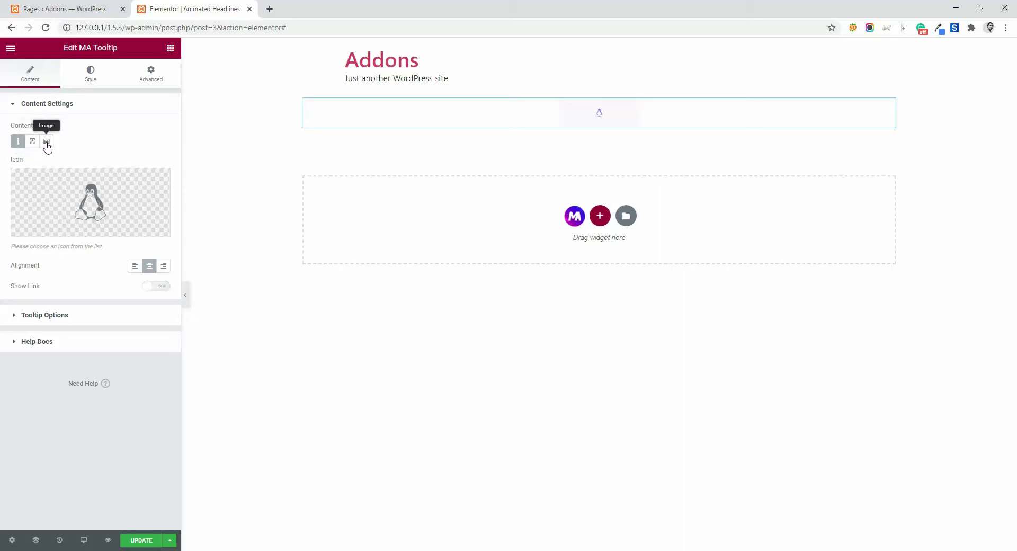
mouse_move(90, 197)
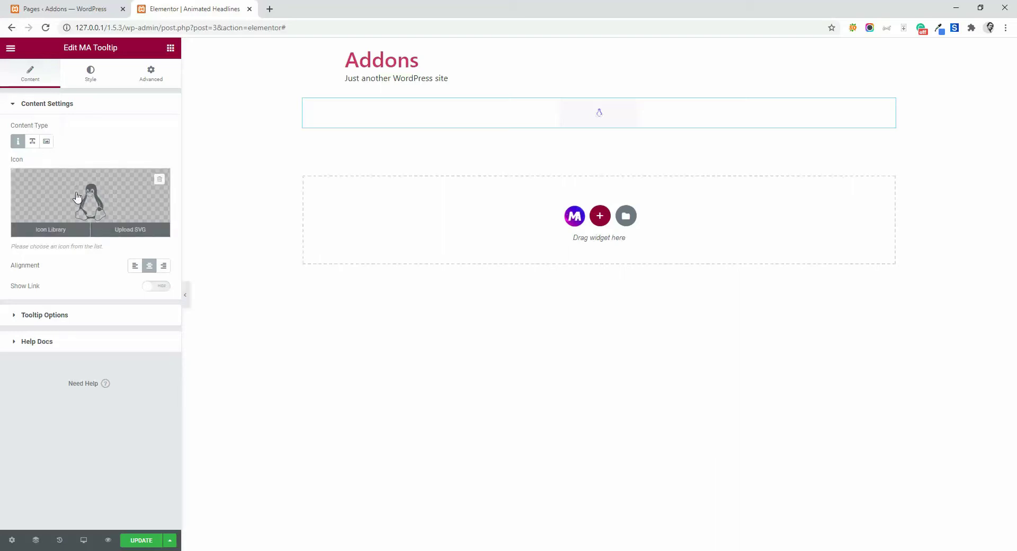
click(77, 197)
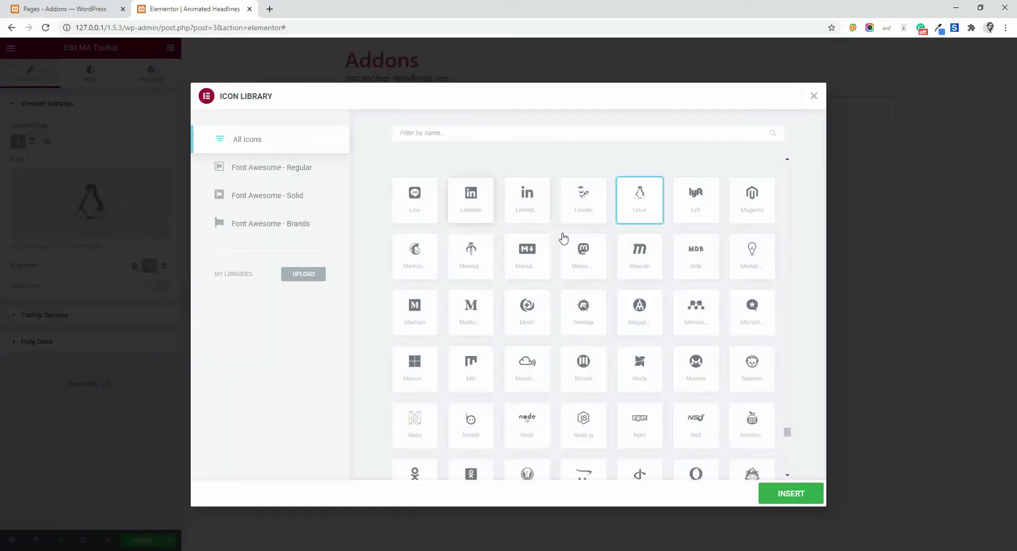
scroll(667, 284, down, 5)
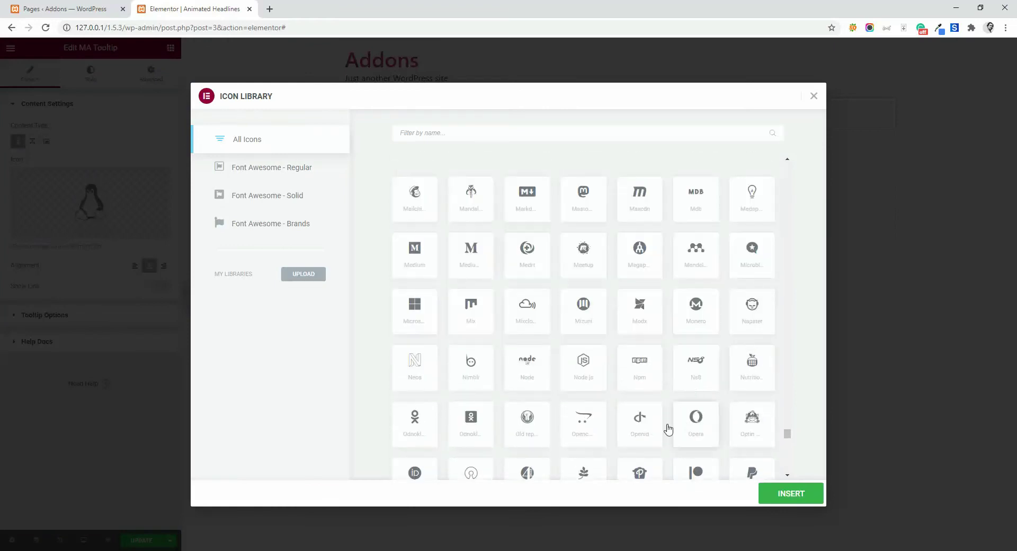
click(416, 200)
click(781, 488)
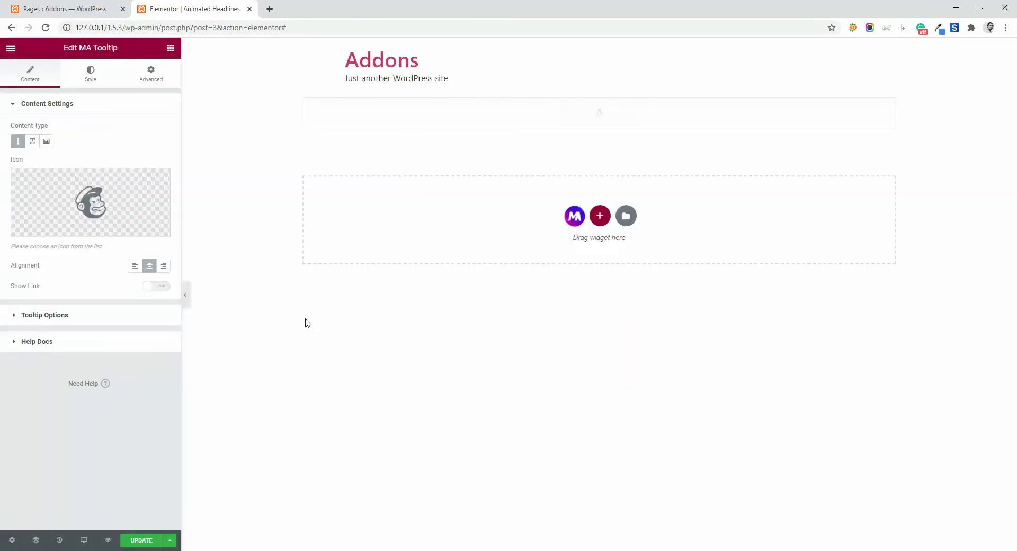
mouse_move(599, 115)
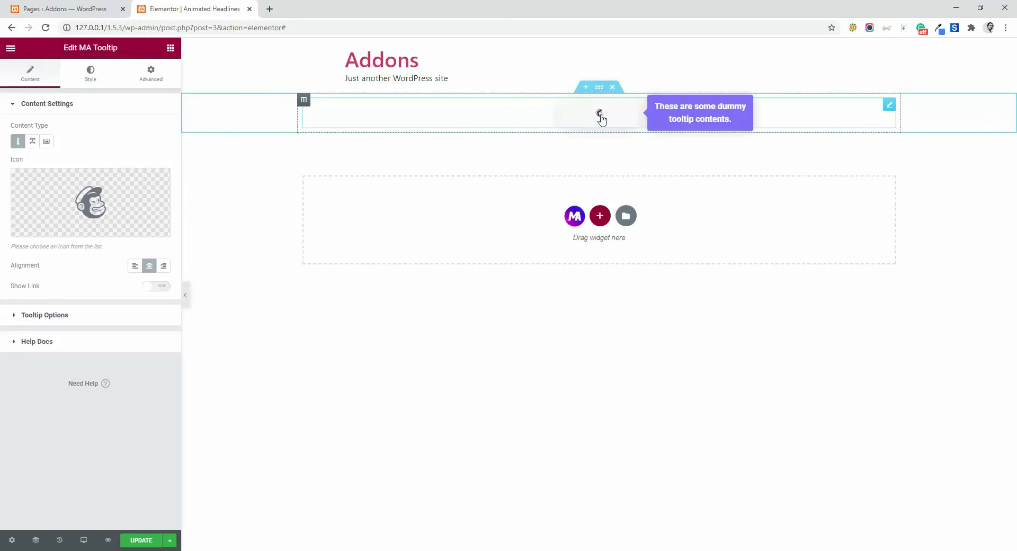
Step: Switch the tooltip widget's content type to Text and preview the tooltip on "Hover Me!"
click(32, 142)
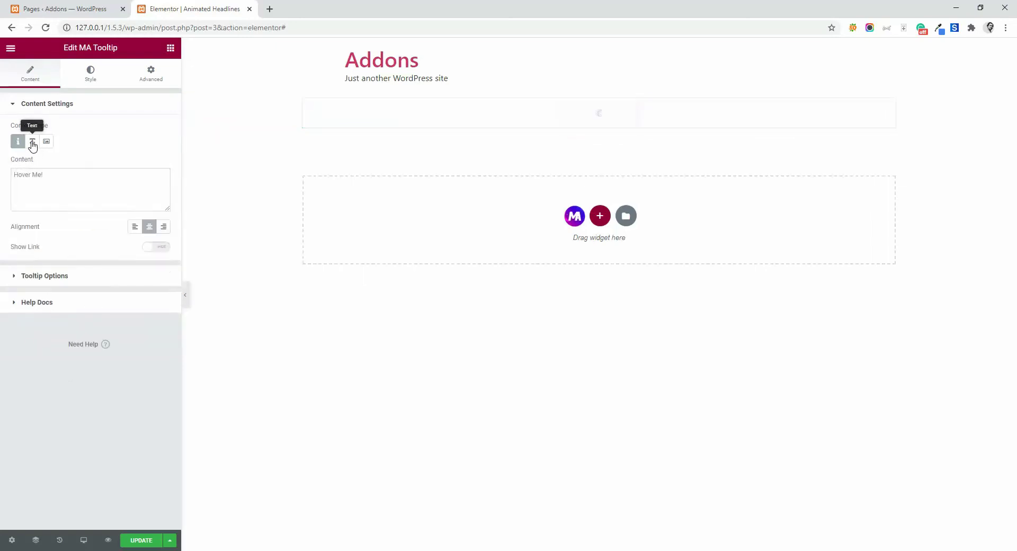
triple_click(47, 187)
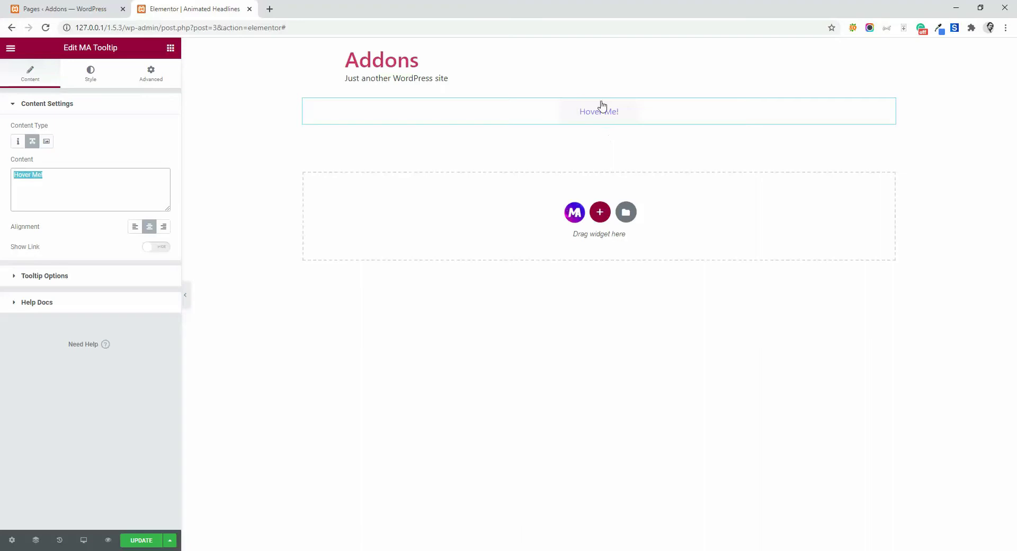
mouse_move(602, 117)
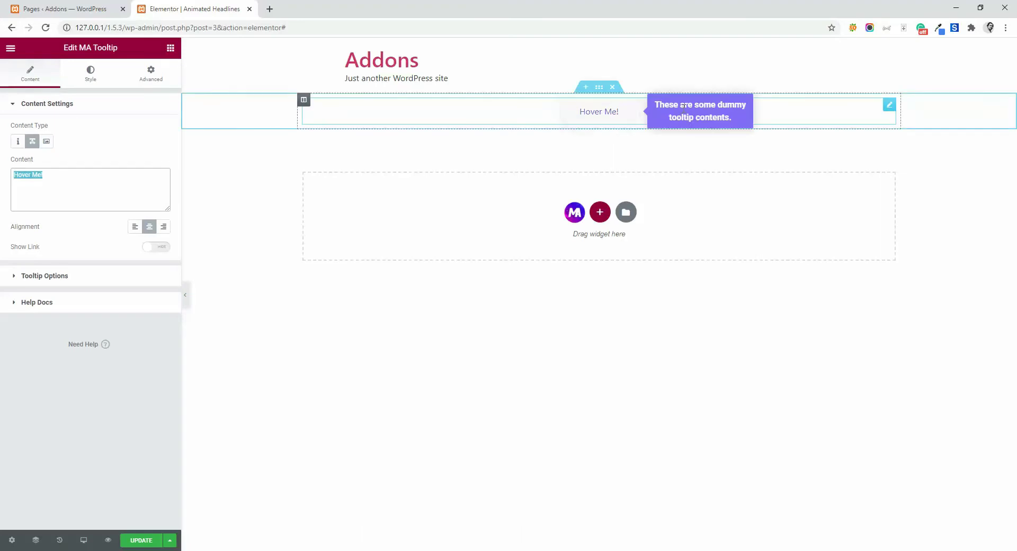
Step: Switch the widget's content type to Image, insert black_friday-840x440-1.png from the media library, and preview the tooltip
click(46, 141)
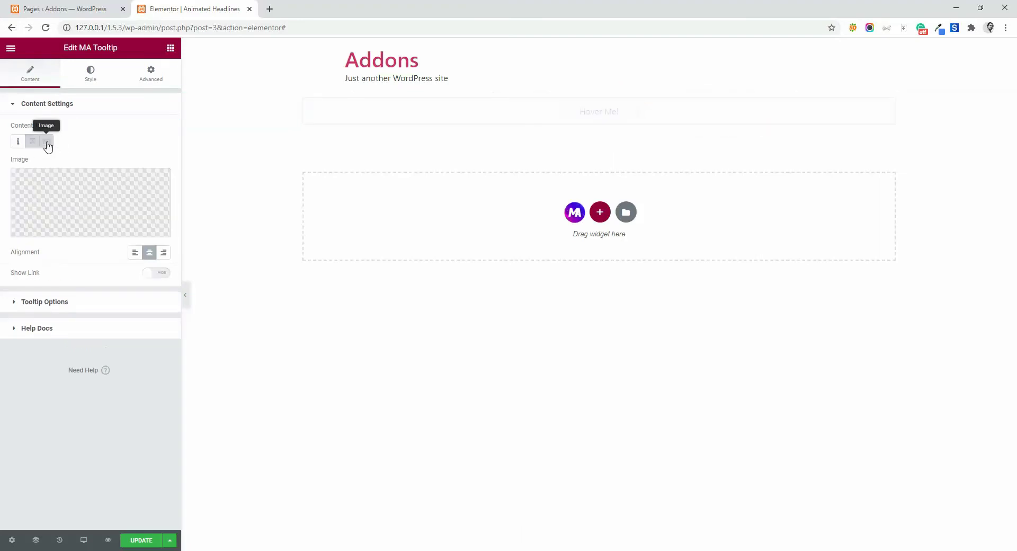
click(99, 202)
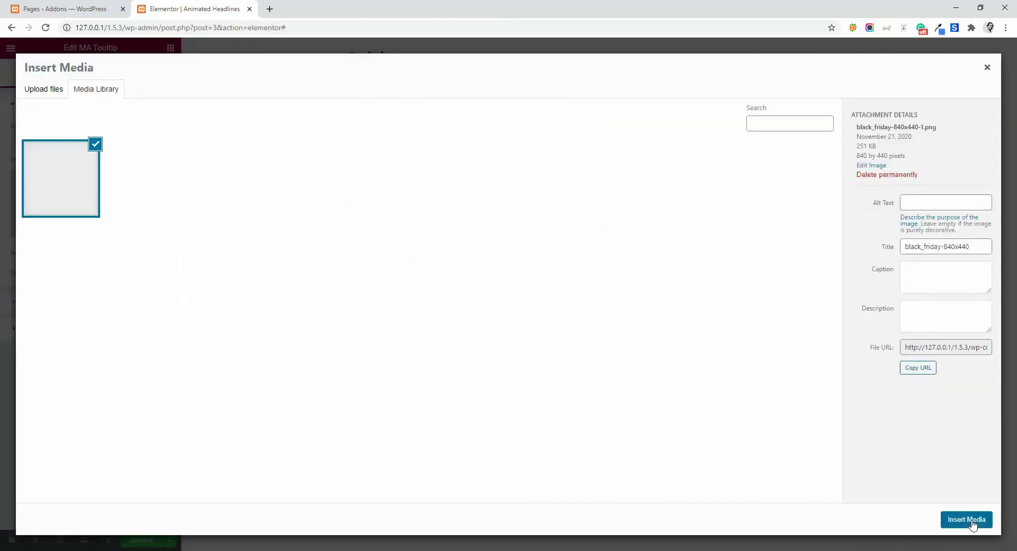
click(970, 520)
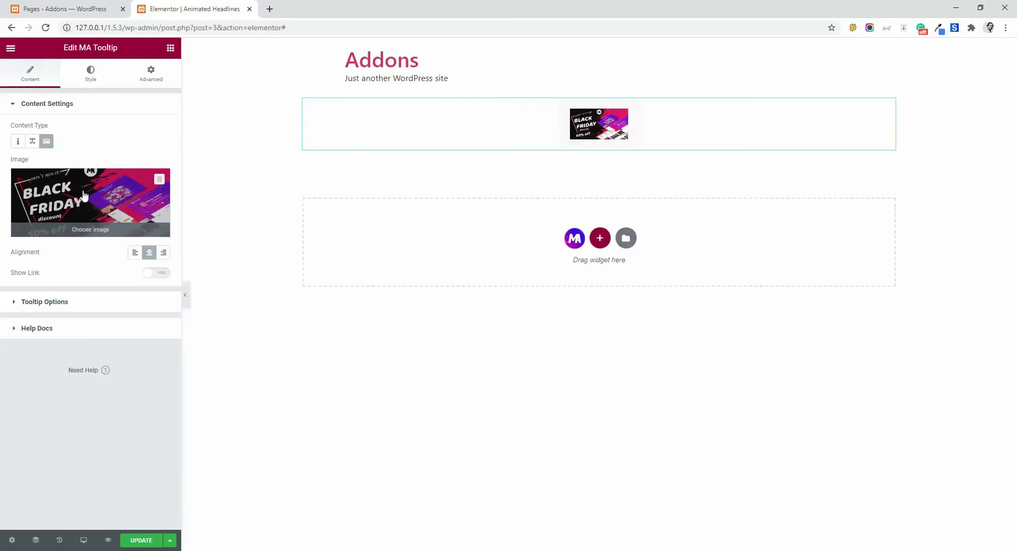
mouse_move(598, 129)
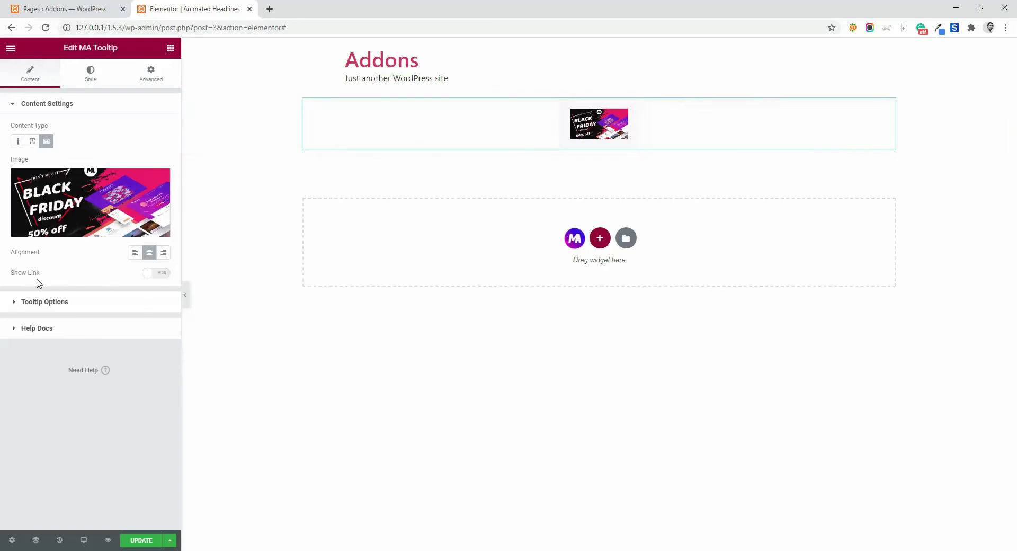
Step: Turn on the widget's Show Link option, inspect the link field, and turn the option back off
click(161, 272)
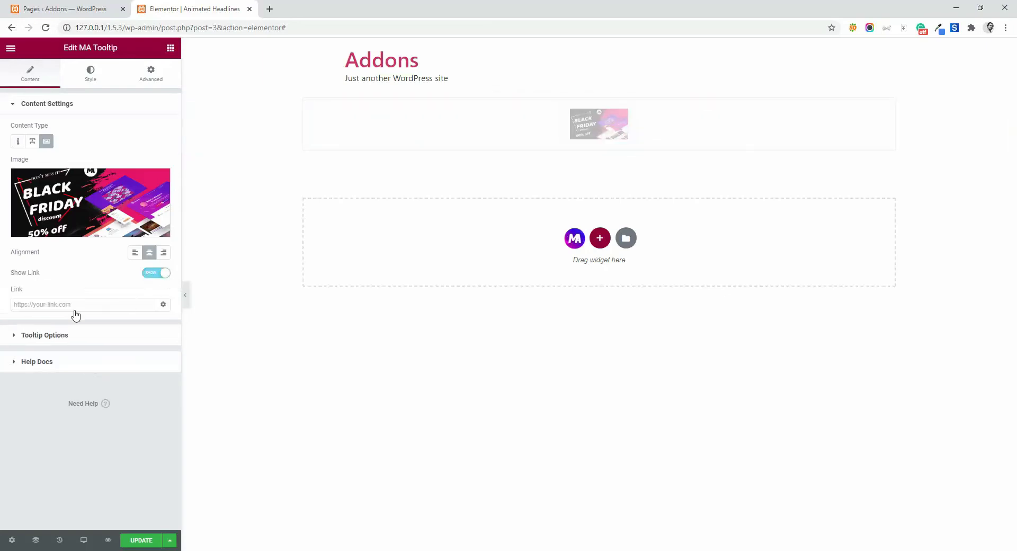
click(44, 303)
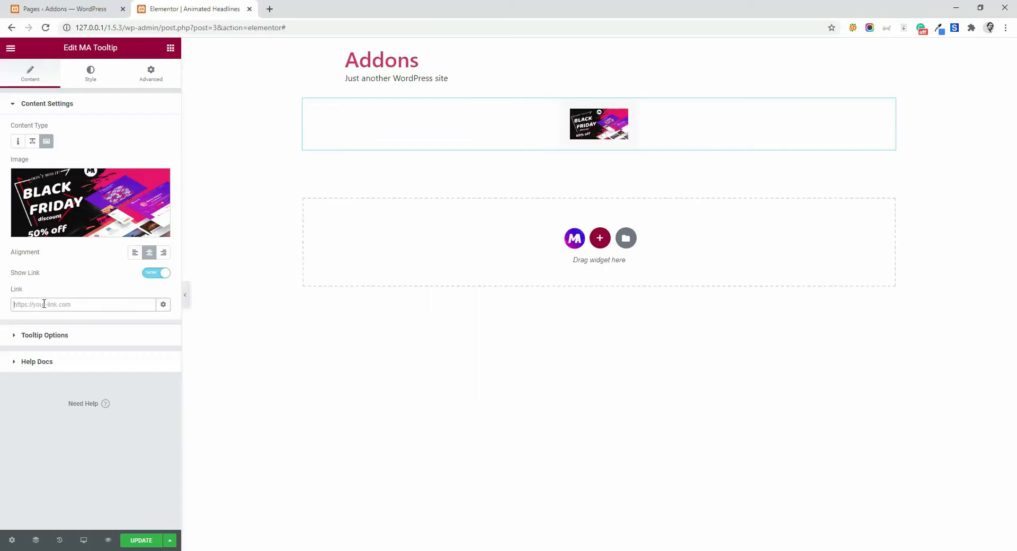
click(156, 272)
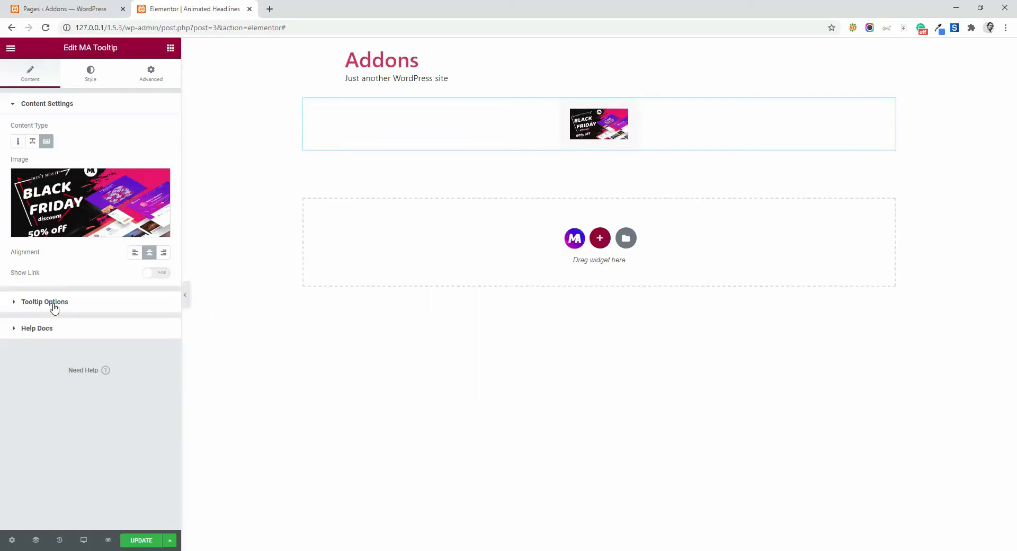
Step: Review the text in the widget's tooltip options and set the tooltip direction to Bottom
click(47, 304)
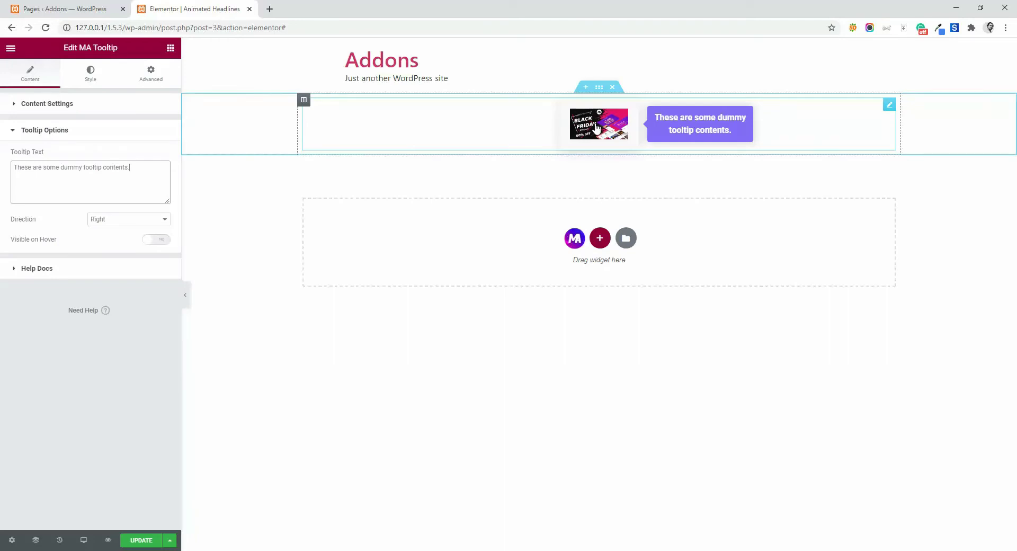
key(ctrl+a)
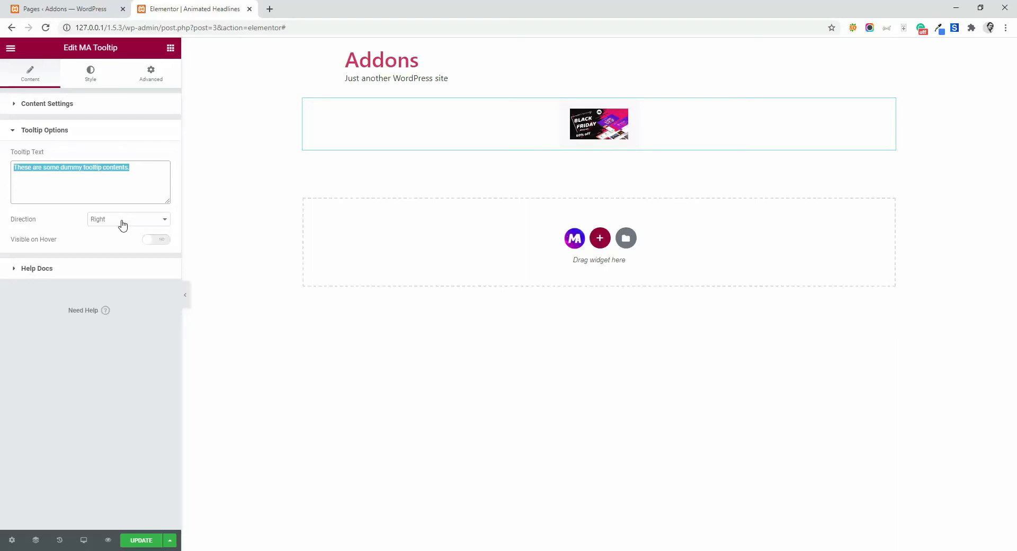
click(604, 126)
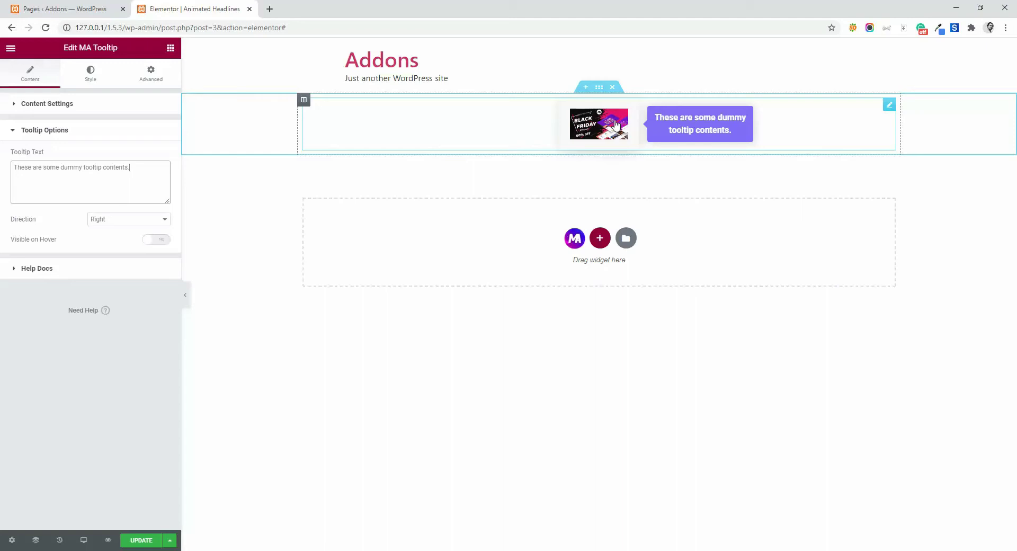
click(112, 220)
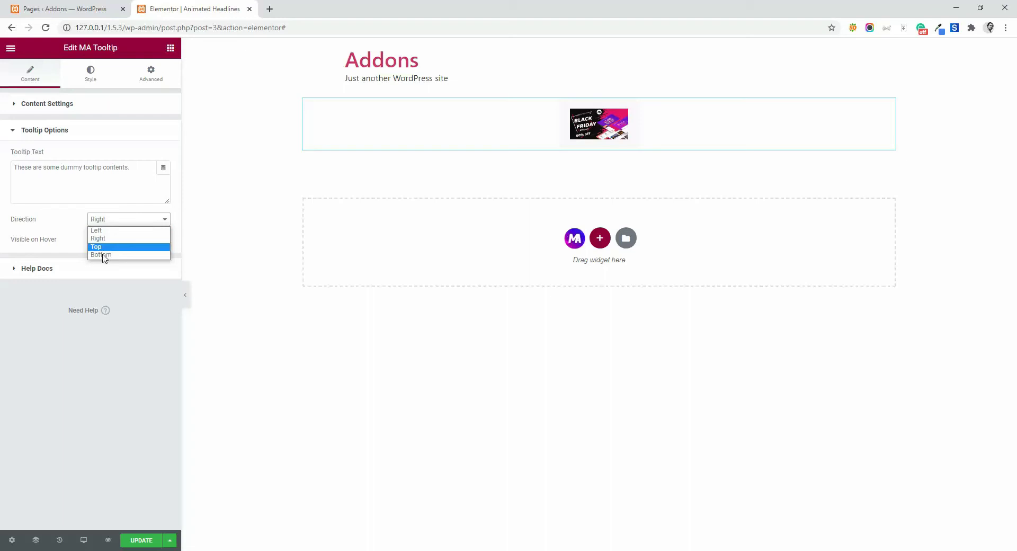
click(107, 255)
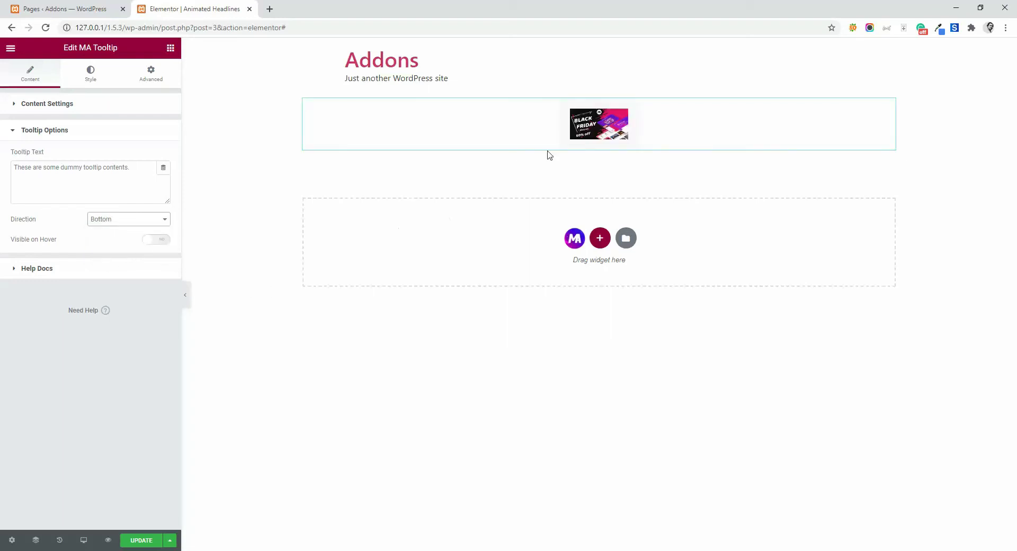
click(117, 224)
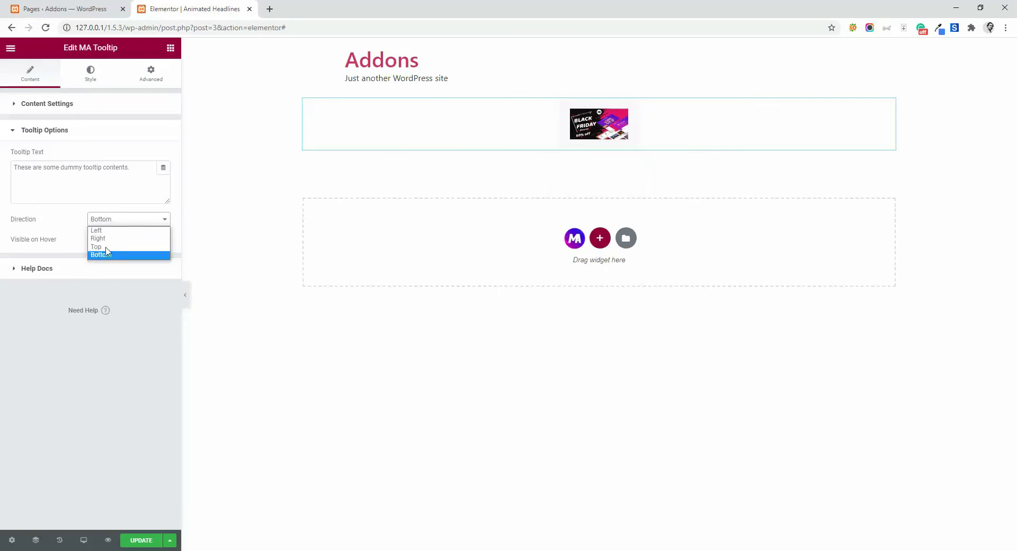
click(91, 179)
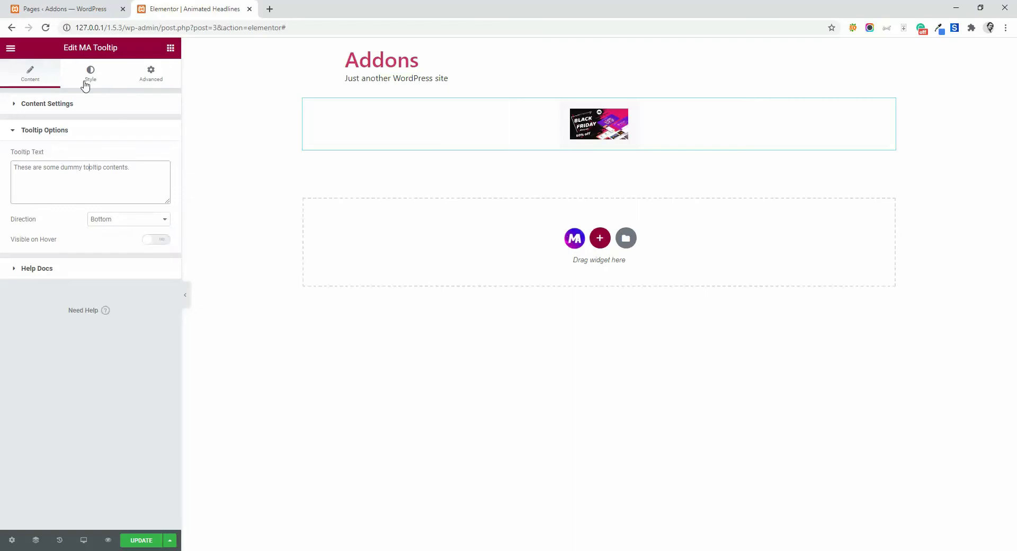
Step: Switch the widget's content type back to Icon and open its general style settings
click(32, 104)
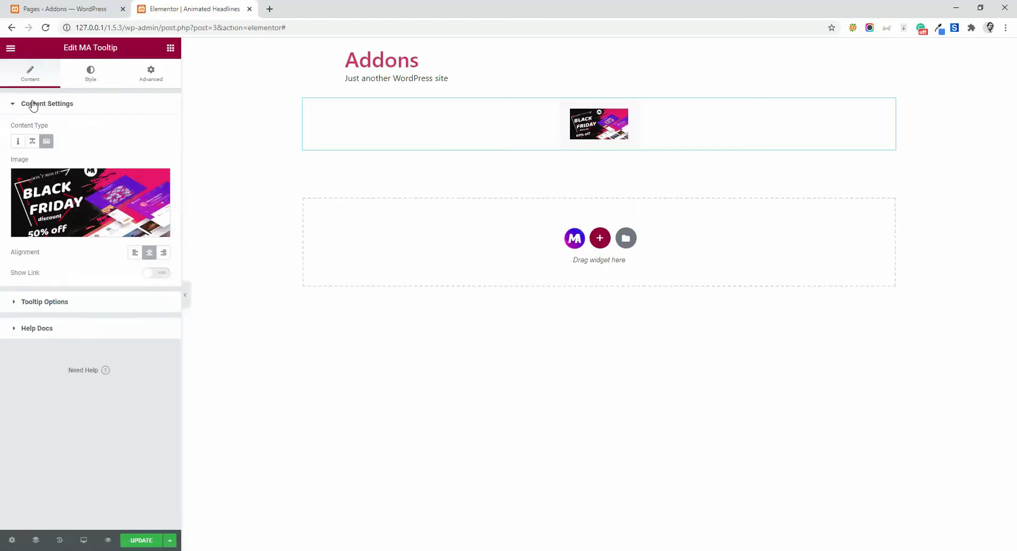
click(17, 142)
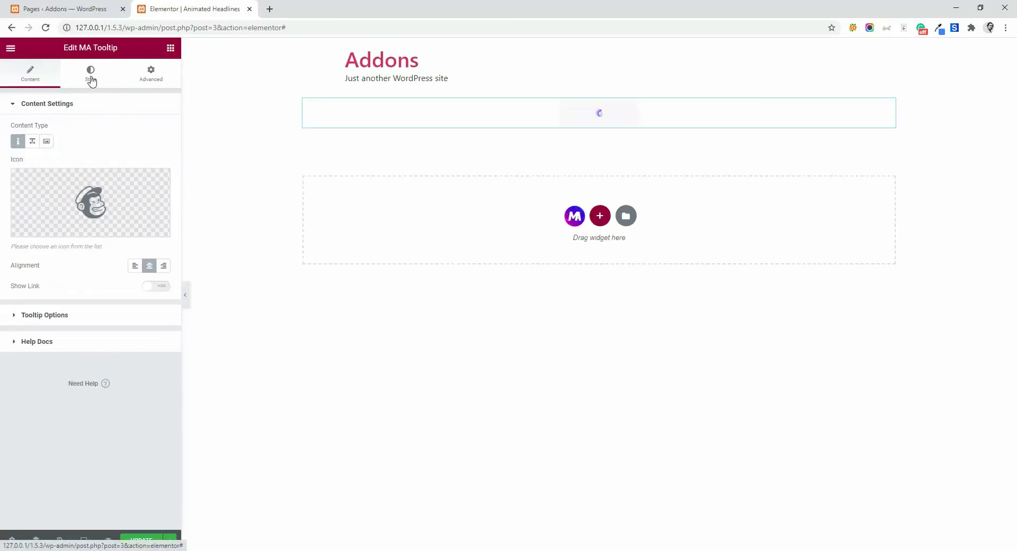
click(91, 79)
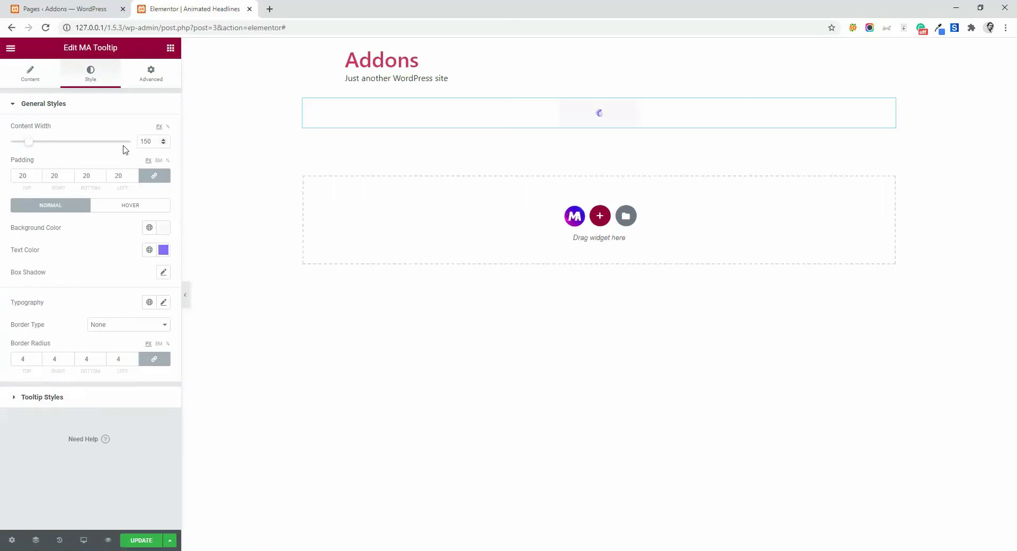
Step: Try a red background colour for the widget's normal state, then change it to white (#FFFFFF)
mouse_move(596, 113)
click(163, 227)
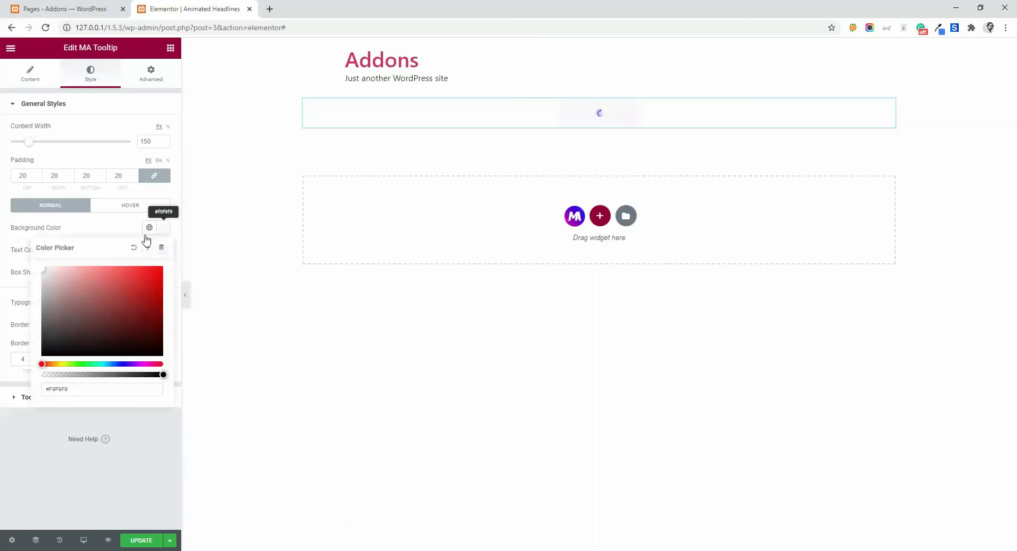
click(106, 310)
drag(108, 311, 118, 293)
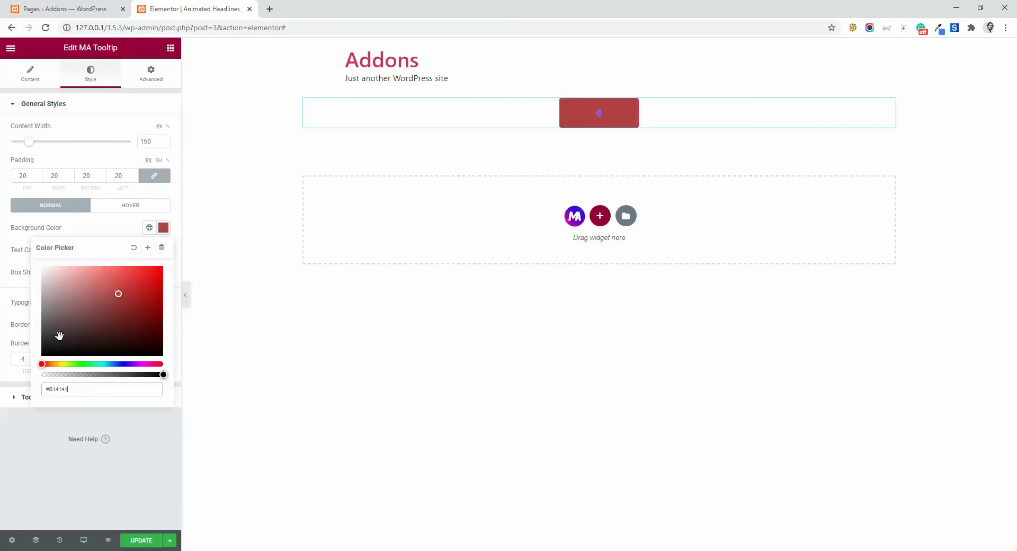
click(161, 248)
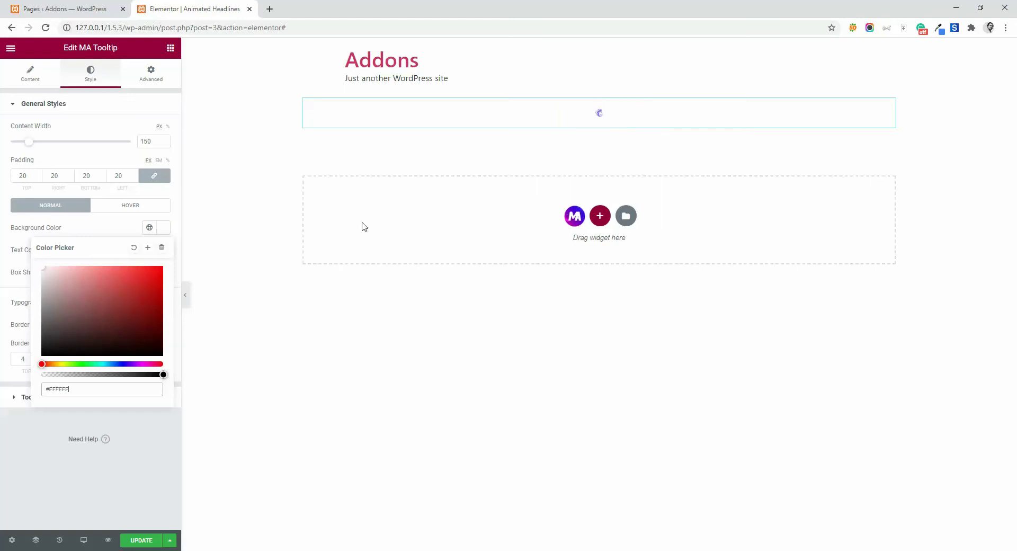
click(109, 228)
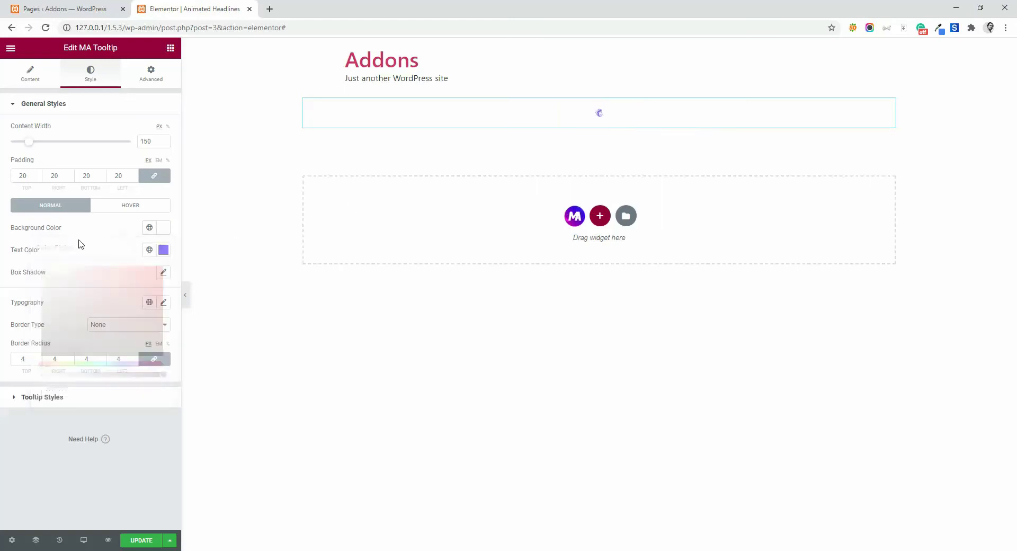
Step: Check the normal text colour and set the icon's typography size to 60 px in the general styles
click(164, 254)
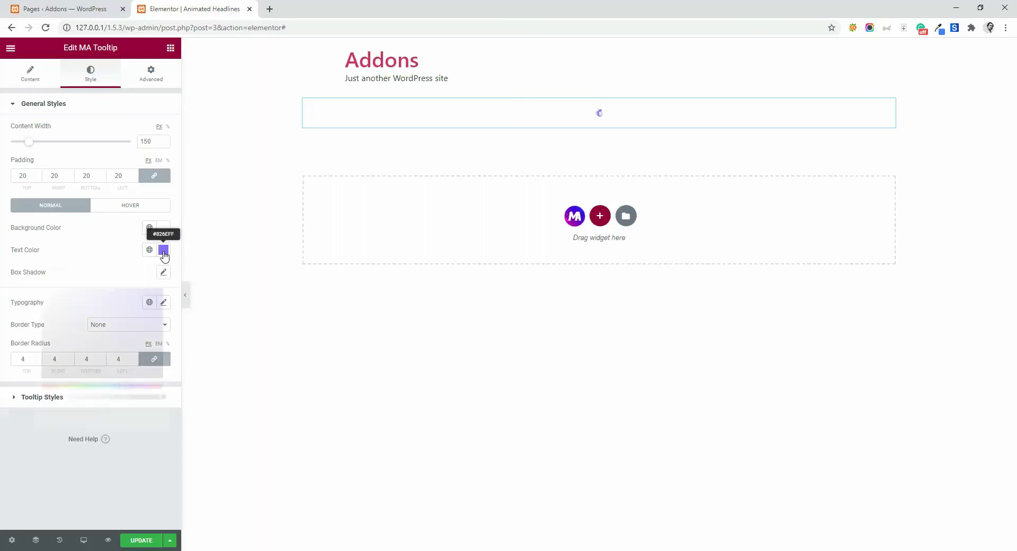
click(130, 208)
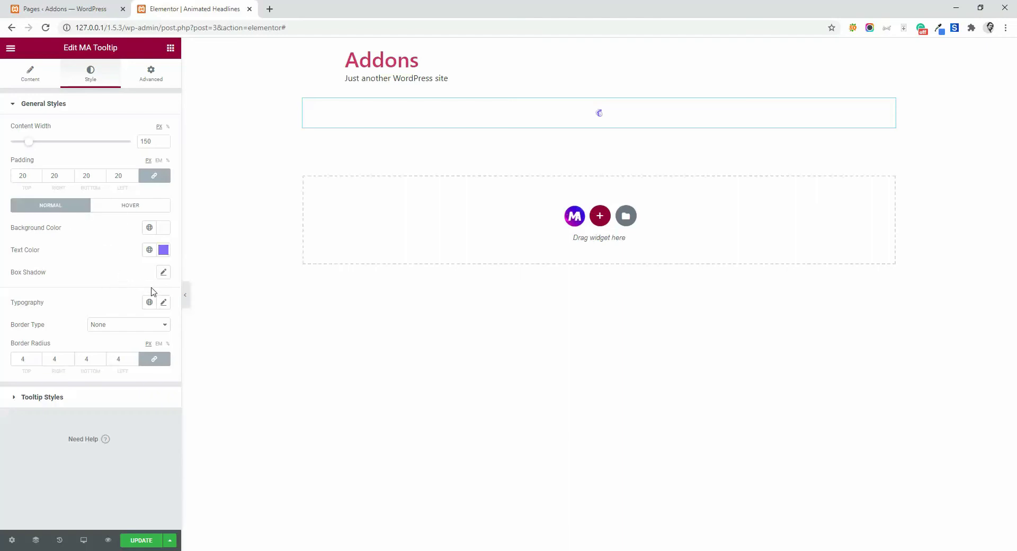
click(163, 302)
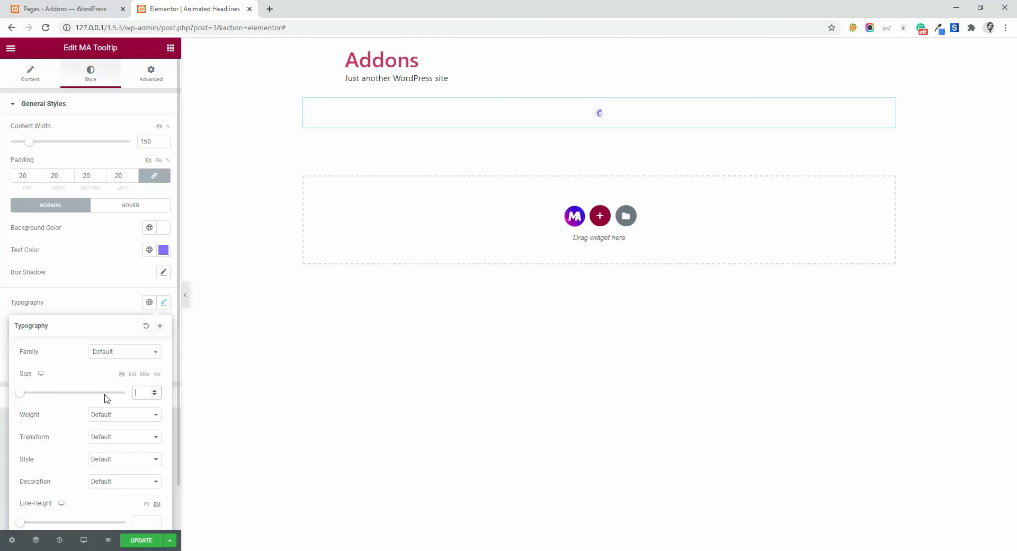
text(60)
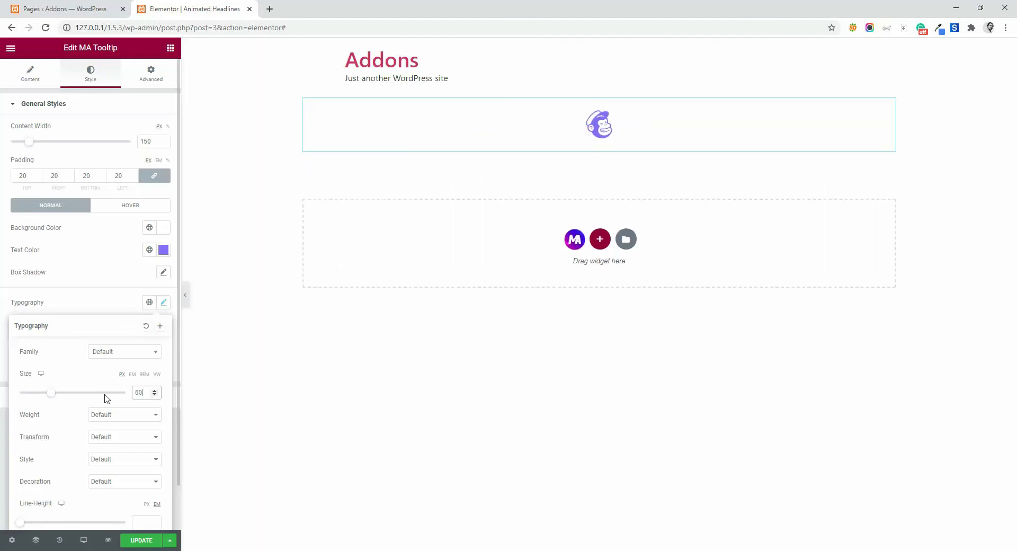
click(90, 298)
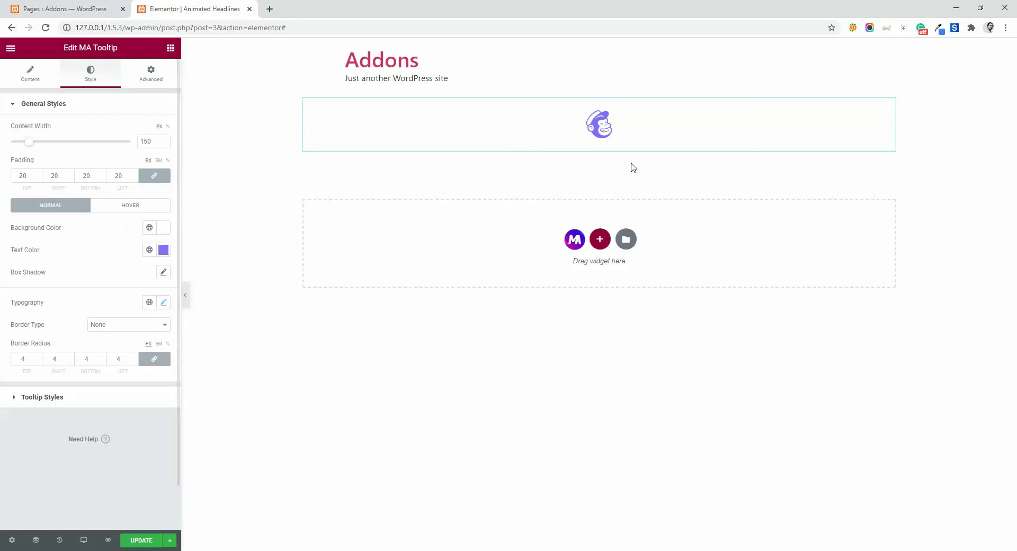
Step: Set the icon's hover text colour to red #EC1F1F and return to the normal state's style settings
mouse_move(602, 135)
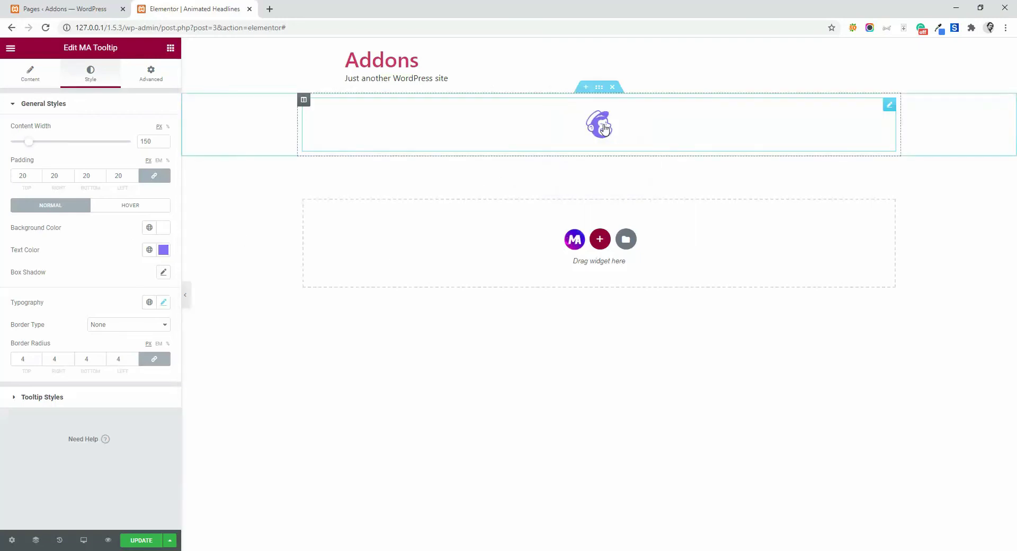
click(130, 205)
click(164, 249)
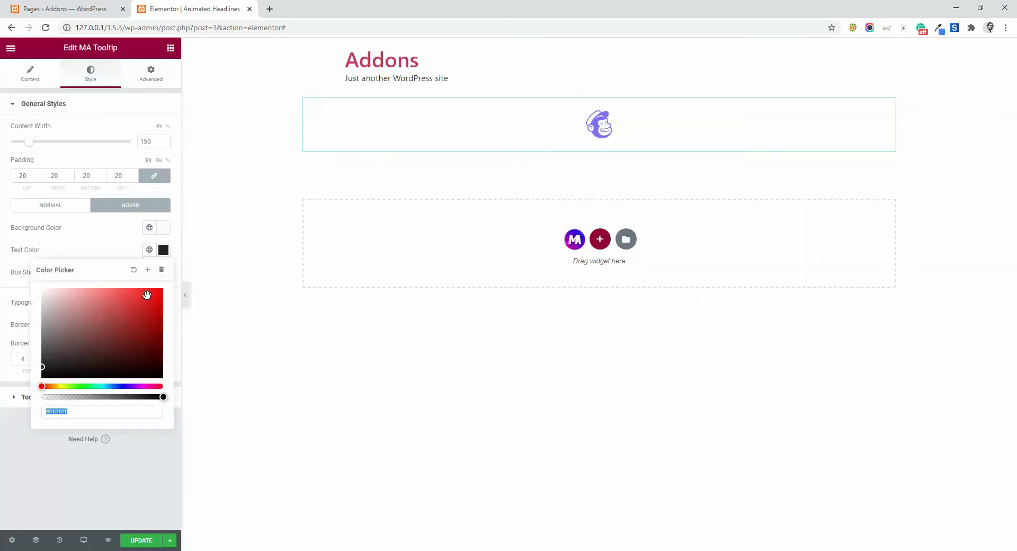
text(#EC1F1F)
click(108, 240)
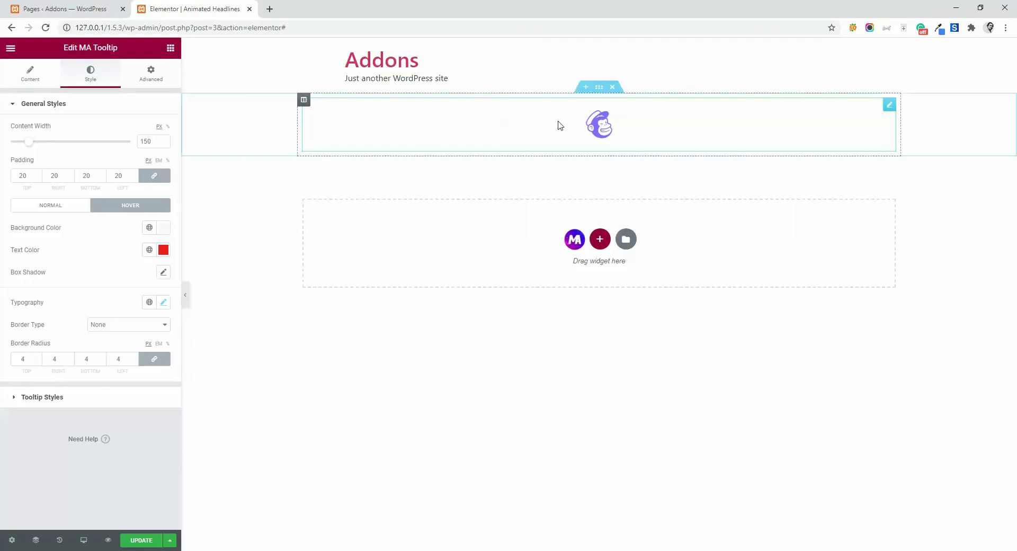
click(50, 205)
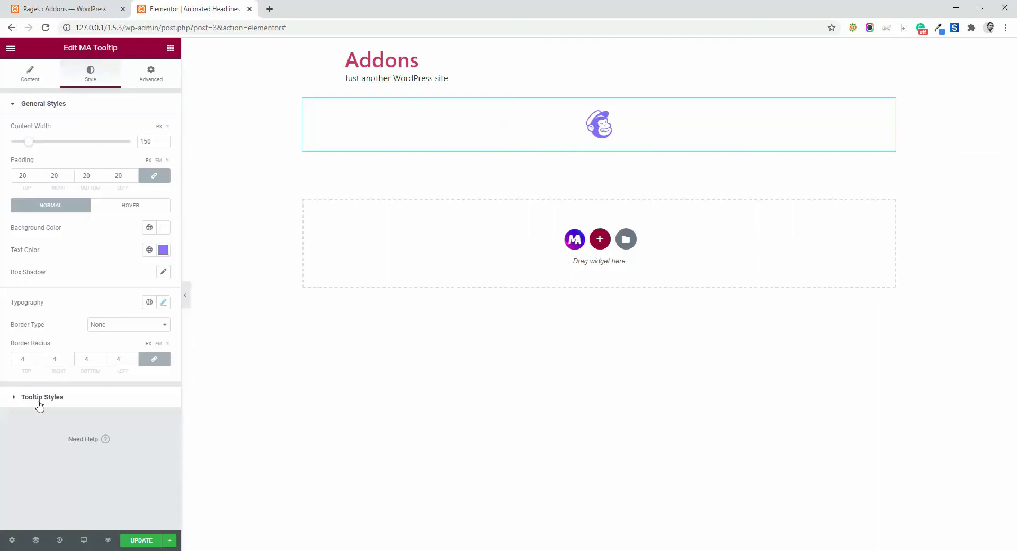
Step: In the tooltip styles, set the tooltip width to 515 px and its background colour to near-black
click(42, 397)
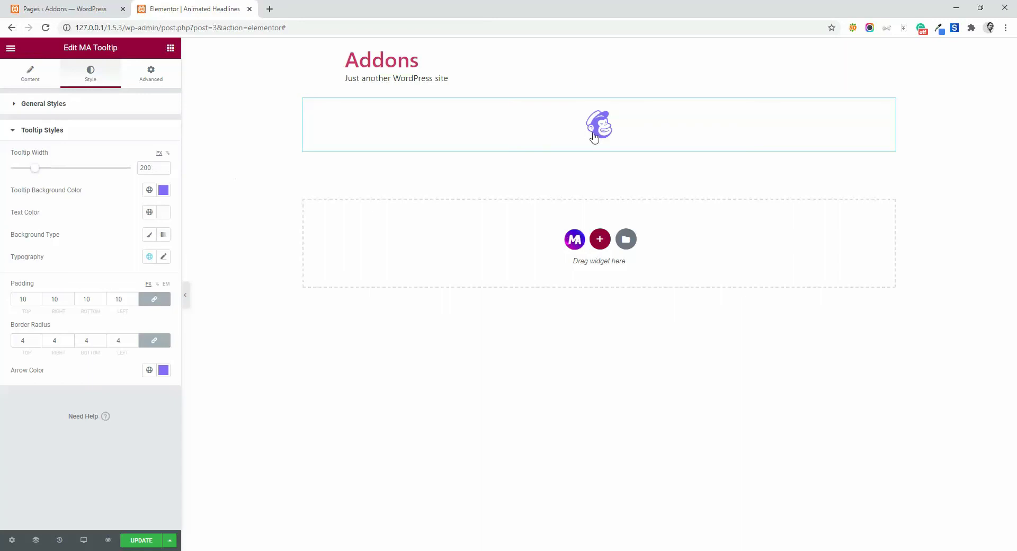
mouse_move(605, 142)
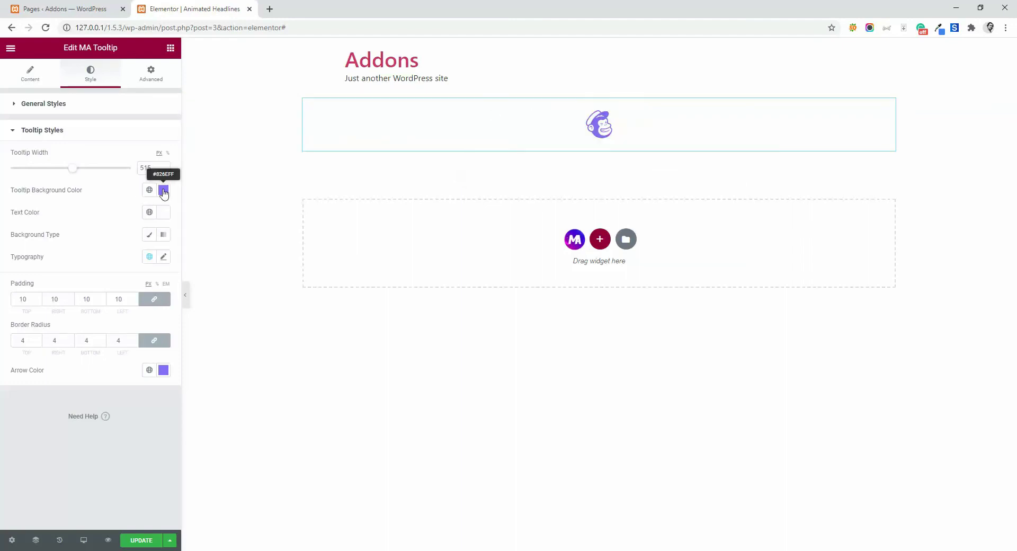
click(163, 190)
mouse_move(143, 268)
mouse_down()
mouse_move(55, 288)
mouse_move(52, 308)
mouse_up()
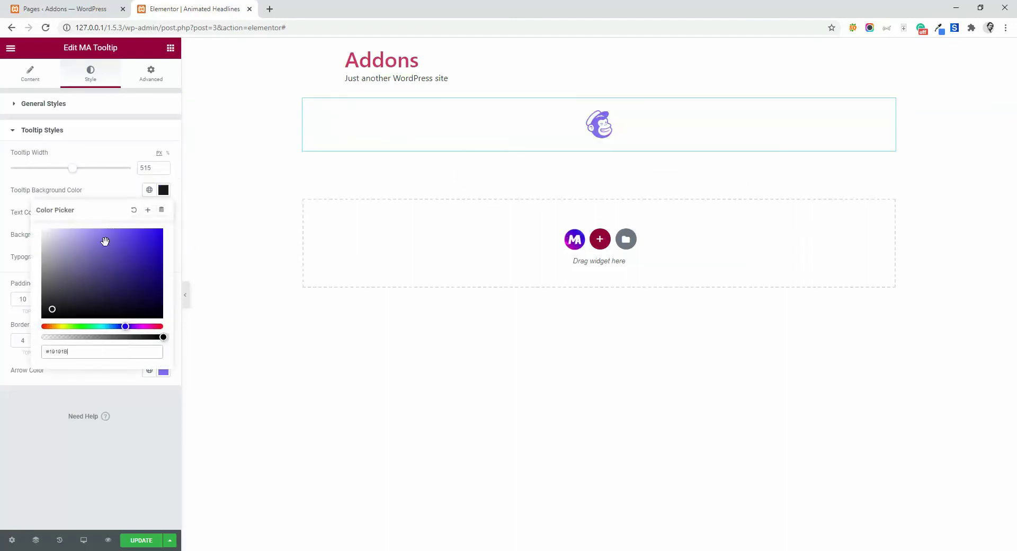
click(676, 145)
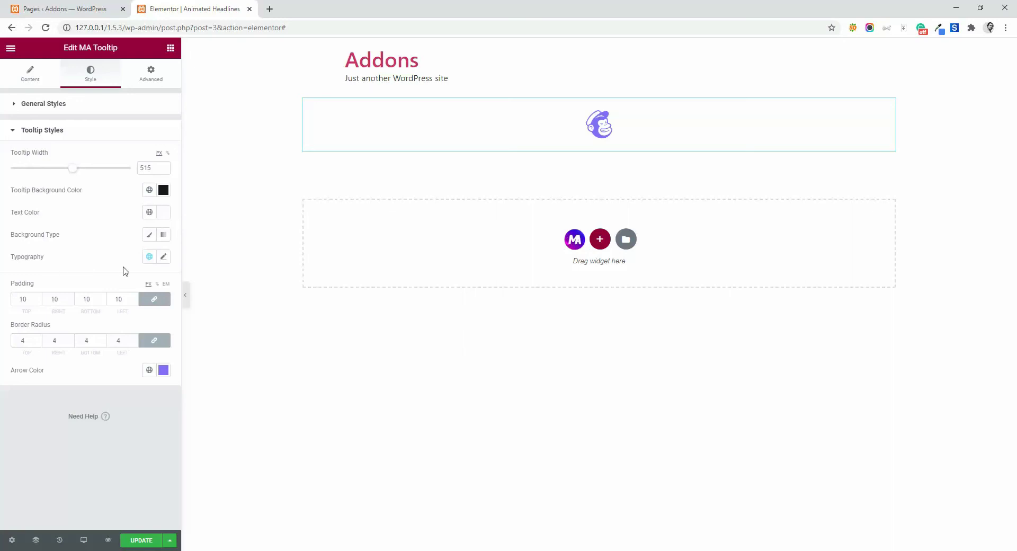
Step: Set the tooltip text's typography size to 28 px and preview the tooltip on the icon
click(163, 256)
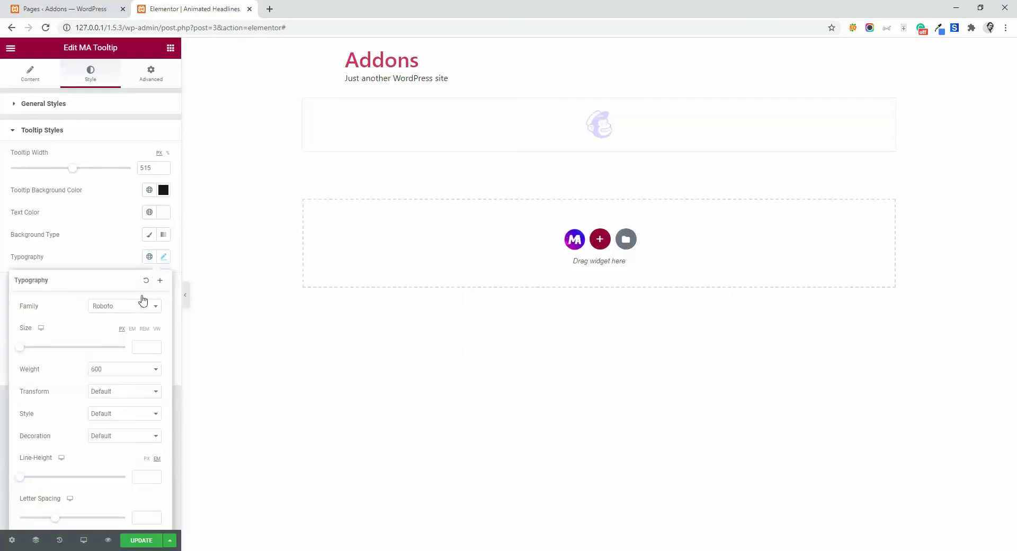
click(145, 347)
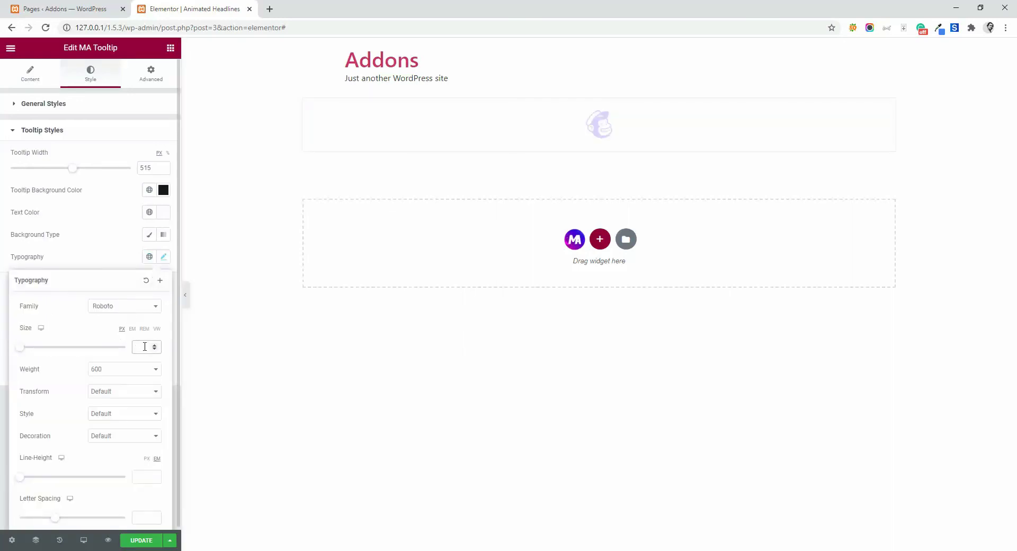
text(28)
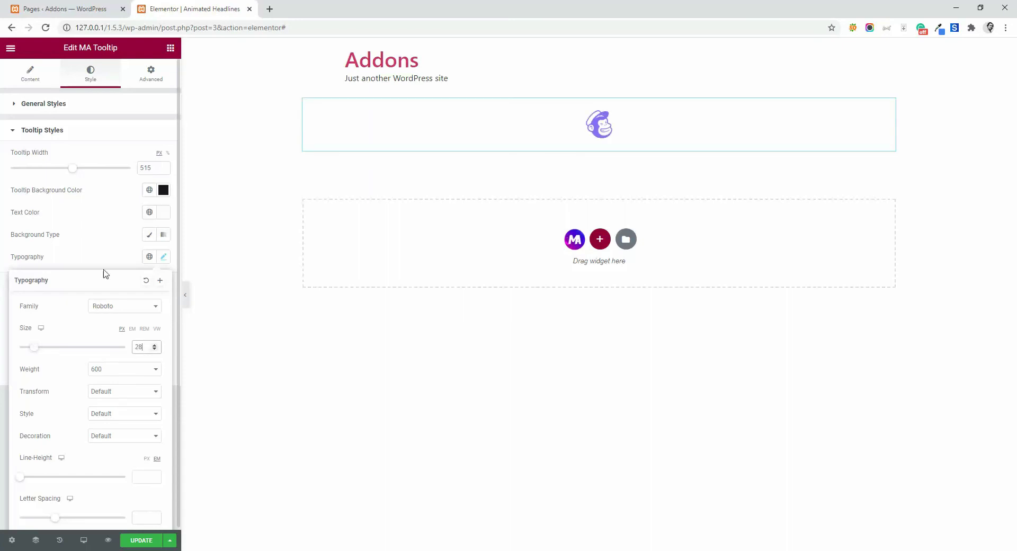
click(177, 241)
mouse_move(603, 127)
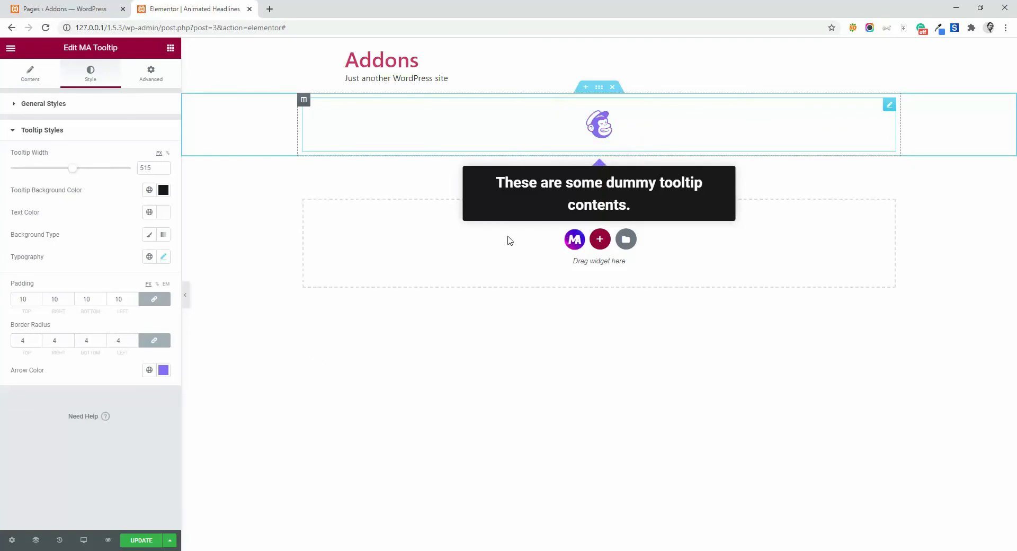
Step: Set the tooltip's arrow colour to pink-red #F21E5B
click(163, 370)
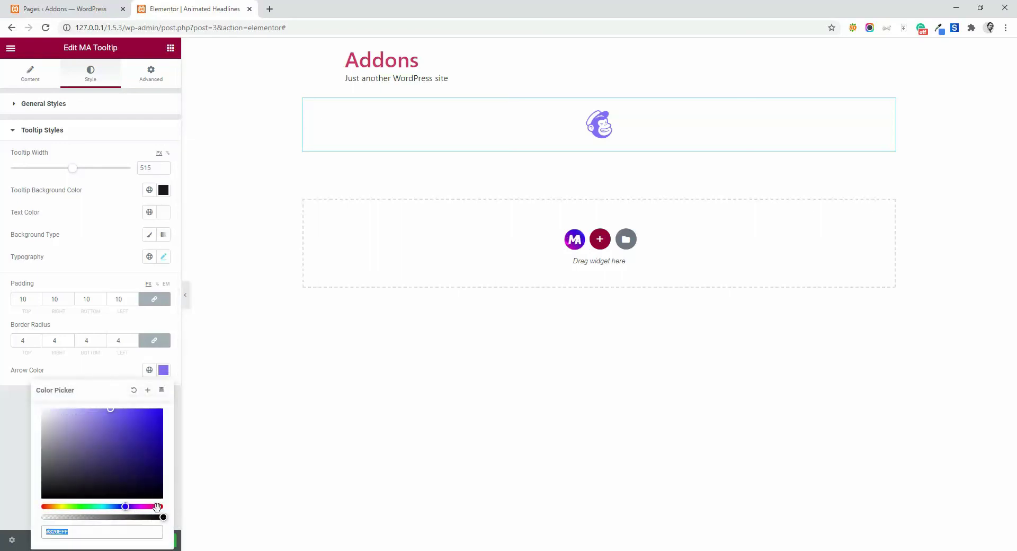
text(#F21E5B)
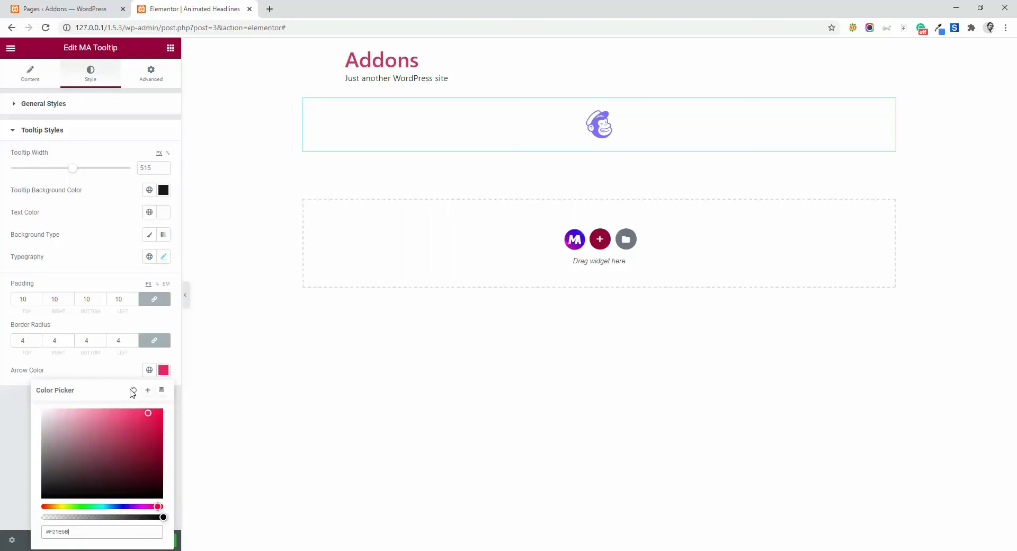
click(130, 342)
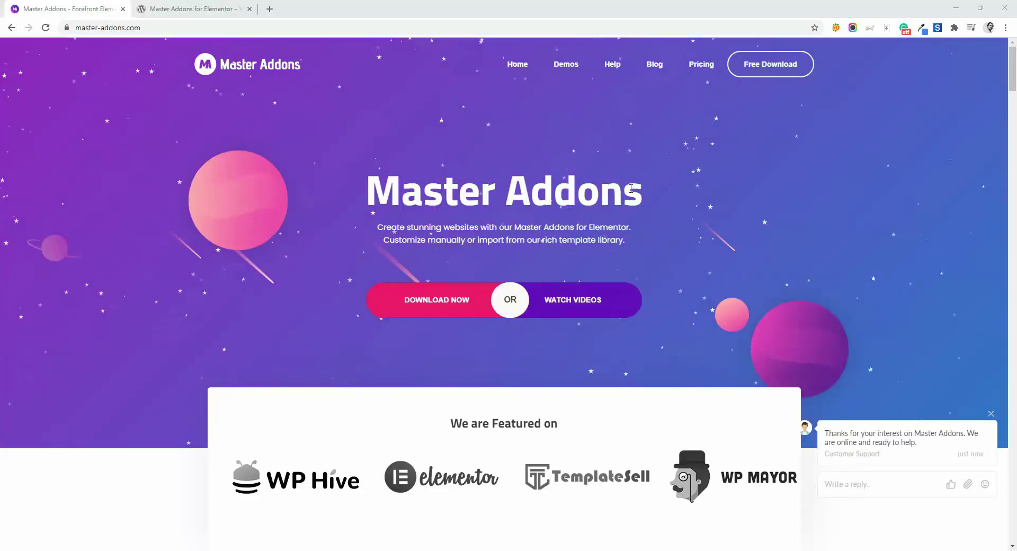
Step: Examine the Master Addons home page and the plugin's description and videos on its WordPress.org page
scroll(629, 190, down, 5)
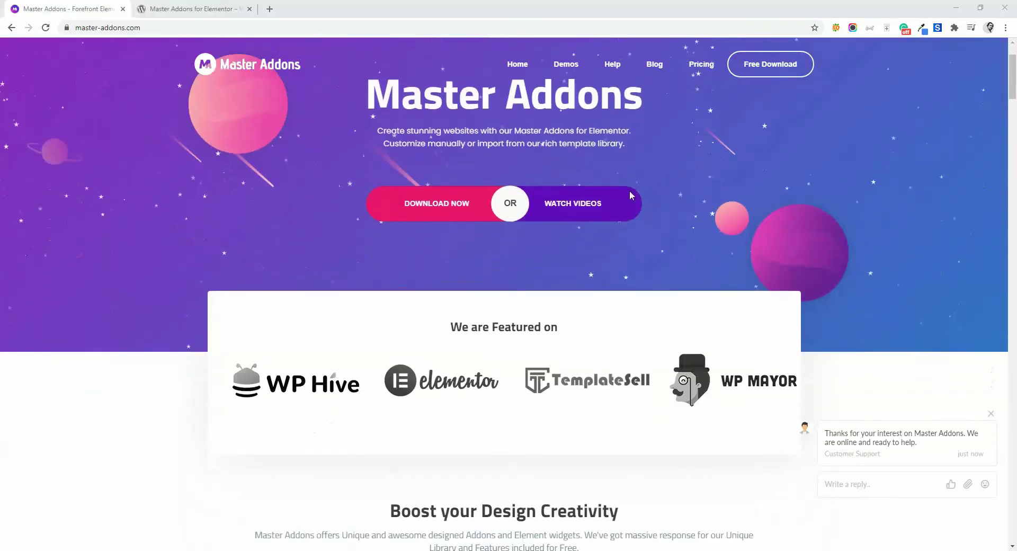
scroll(630, 200, down, 1)
scroll(619, 218, up, 6)
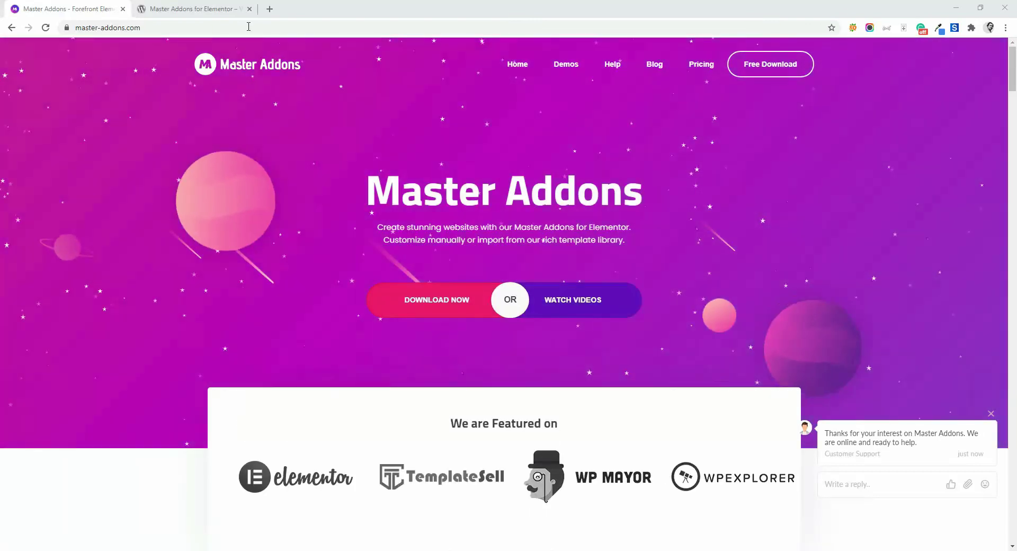
click(192, 6)
scroll(811, 195, down, 10)
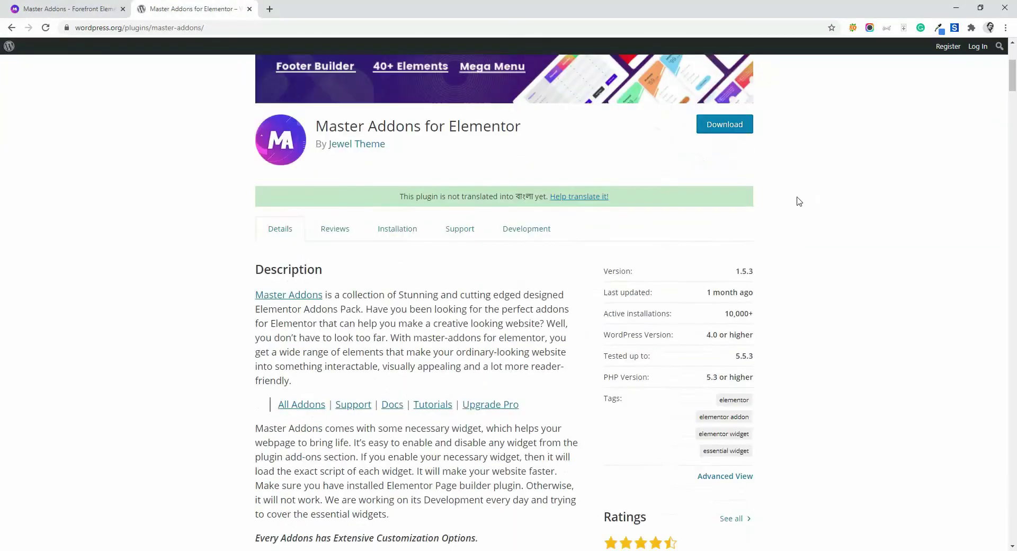
scroll(558, 273, down, 11)
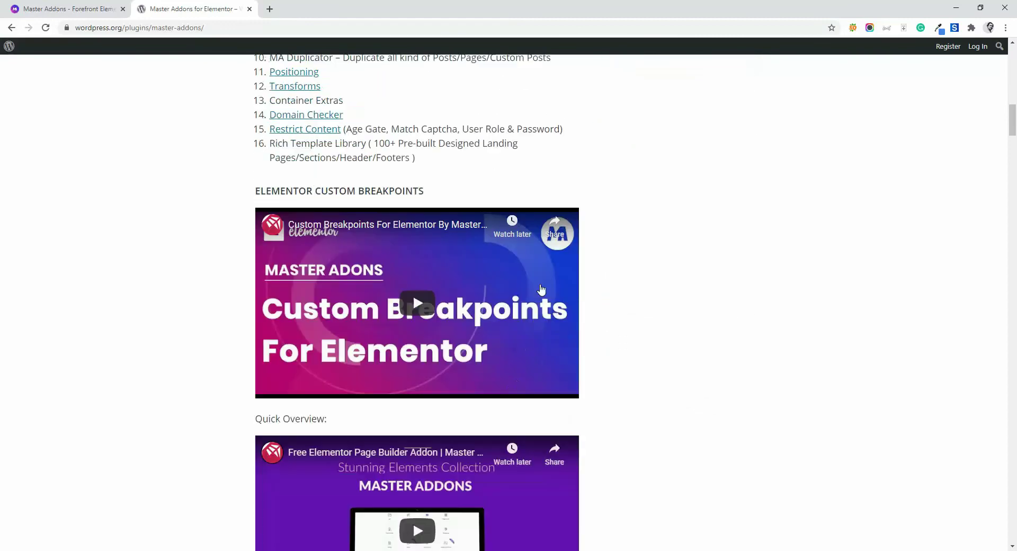
scroll(532, 300, down, 2)
scroll(523, 295, up, 15)
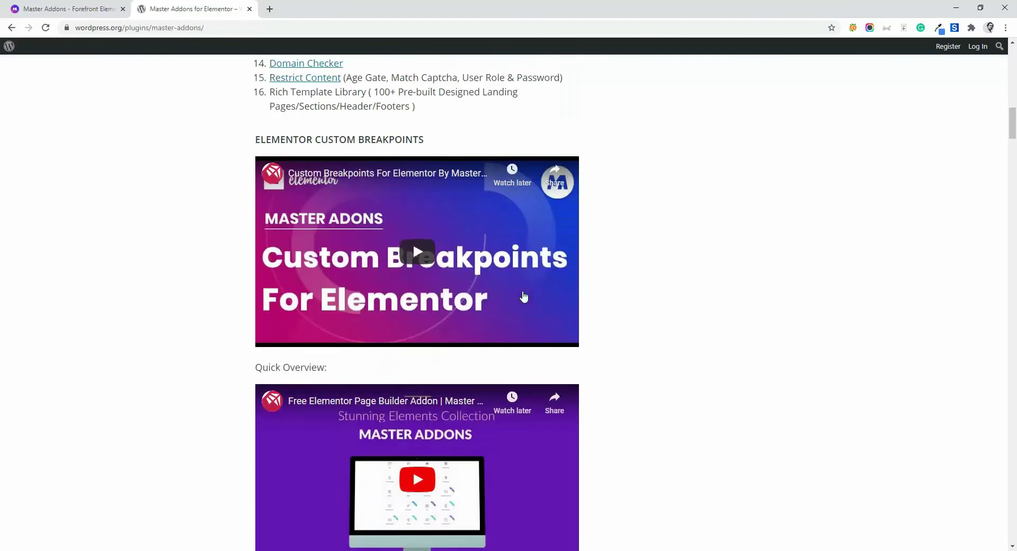